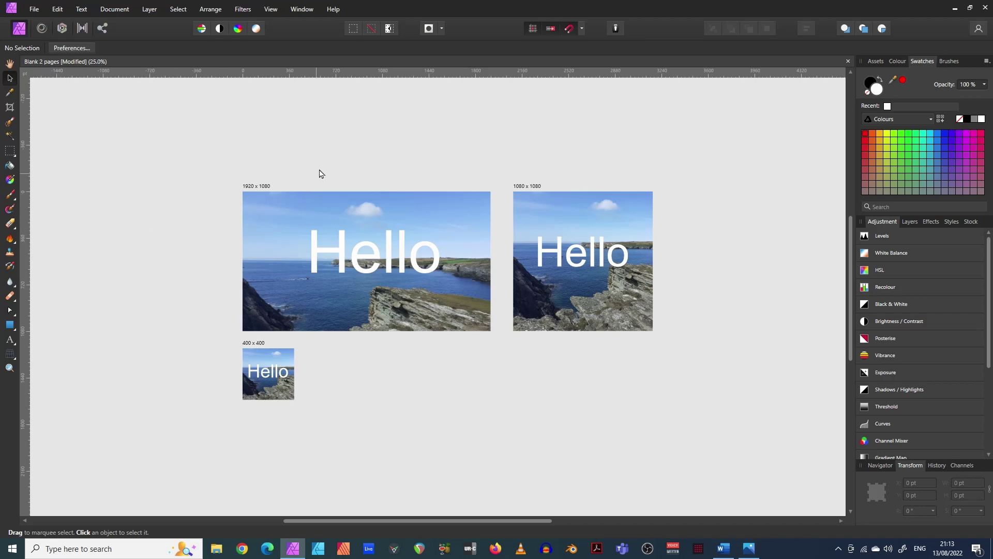
# - Zoom the three artboards to 50%, scroll around, then zoom back out to see them all
pyautogui.hotkey('ctrl', '+')
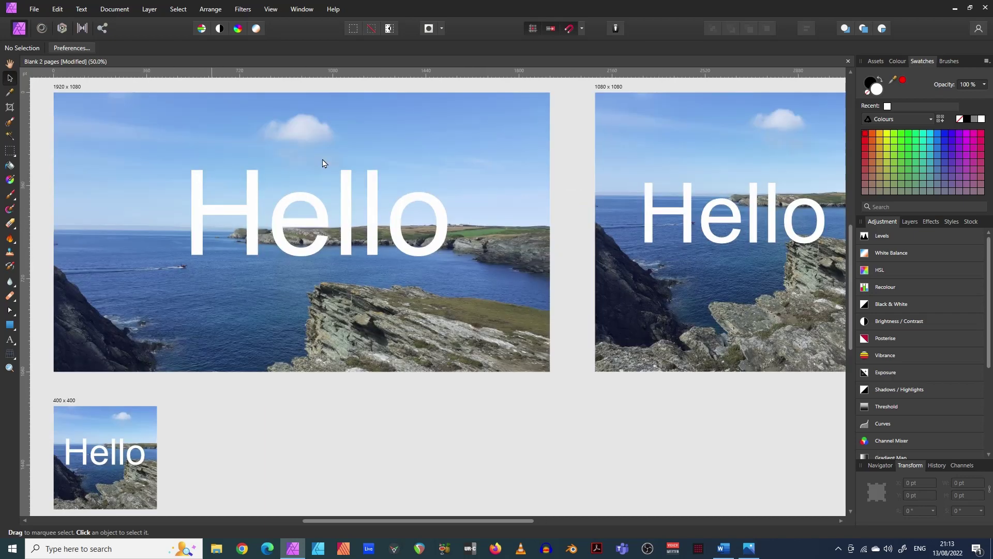
pyautogui.scroll(3, 268, 167)
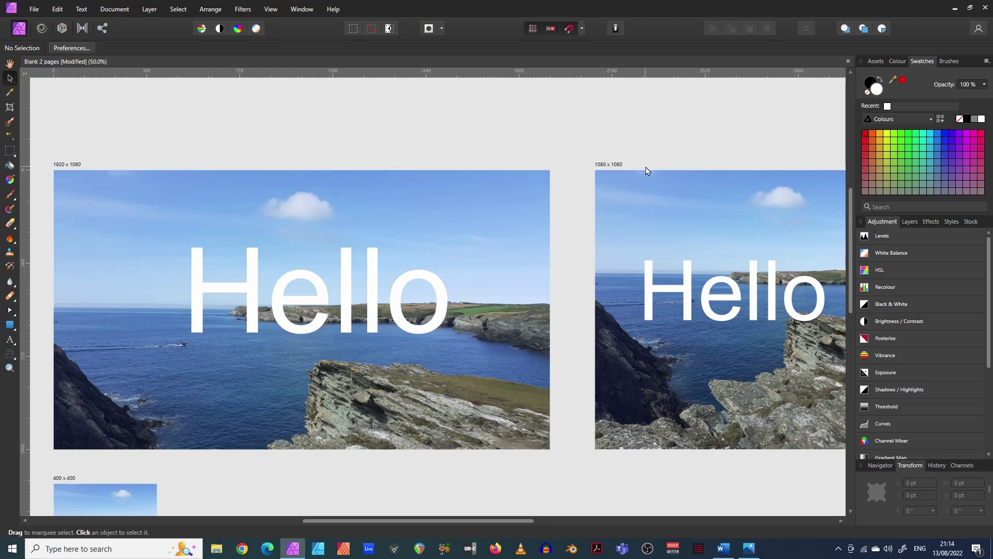
pyautogui.scroll(-2, 569, 264)
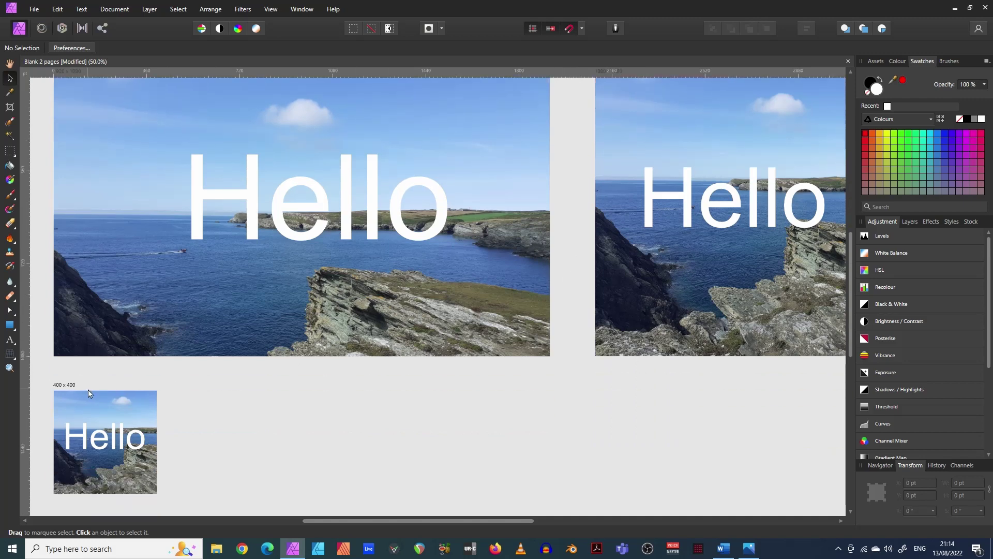
pyautogui.hotkey('ctrl', '-')
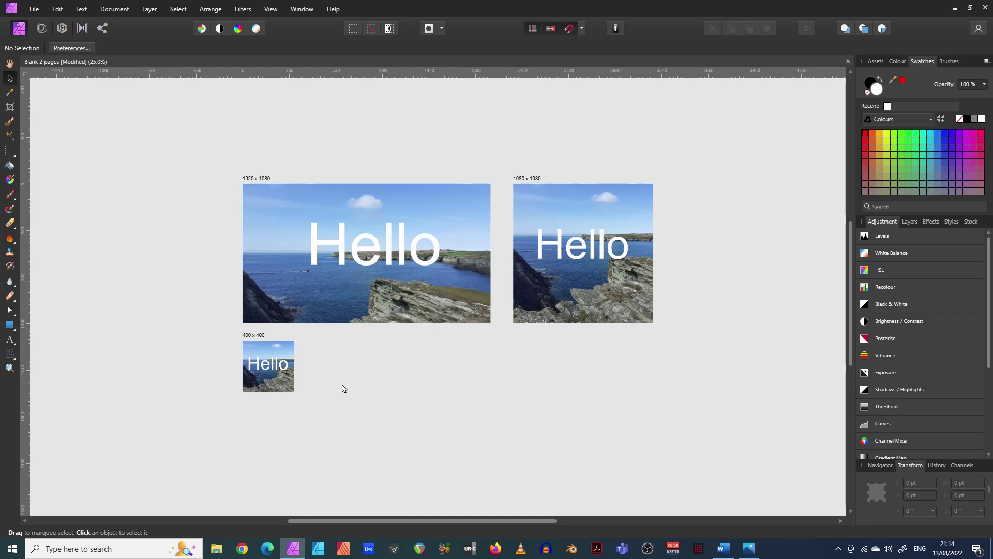
pyautogui.scroll(-1, 361, 377)
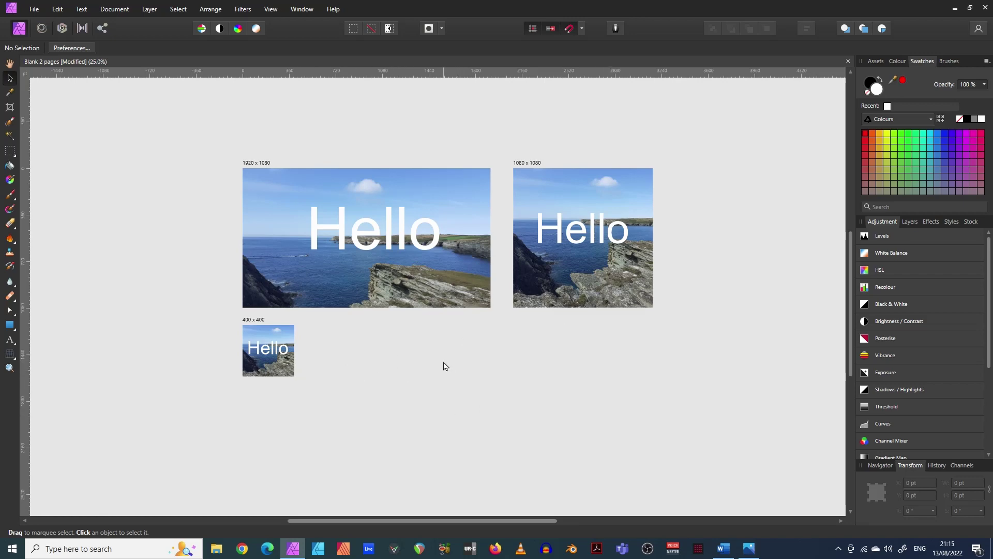
pyautogui.scroll(-1, 446, 367)
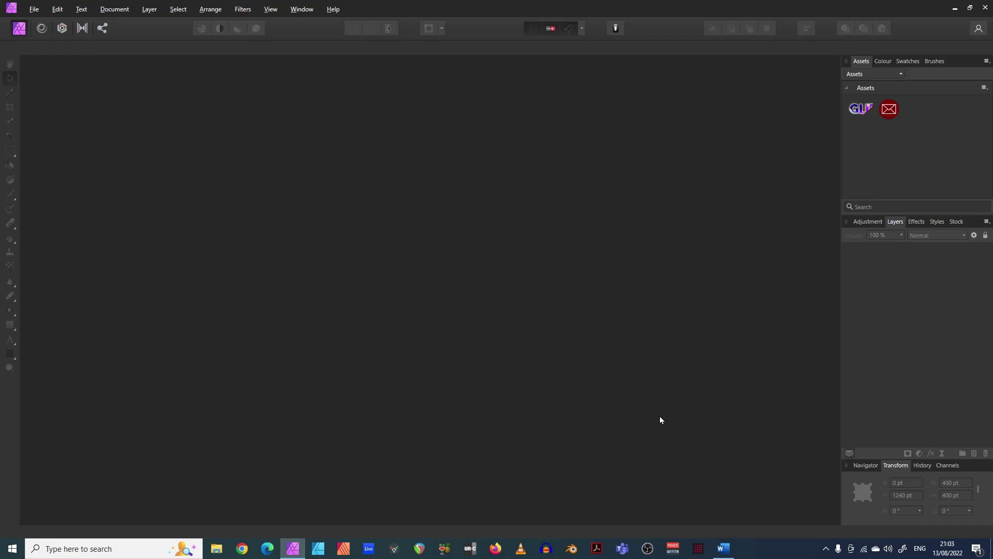
# - Create a new blank Word document and insert a page break so it has two empty pages
pyautogui.click(724, 549)
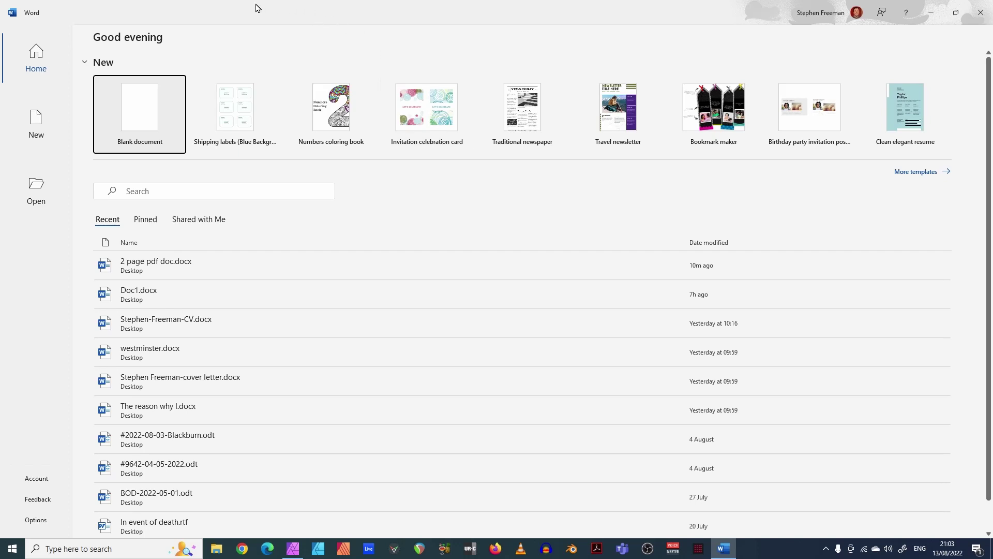
pyautogui.click(153, 115)
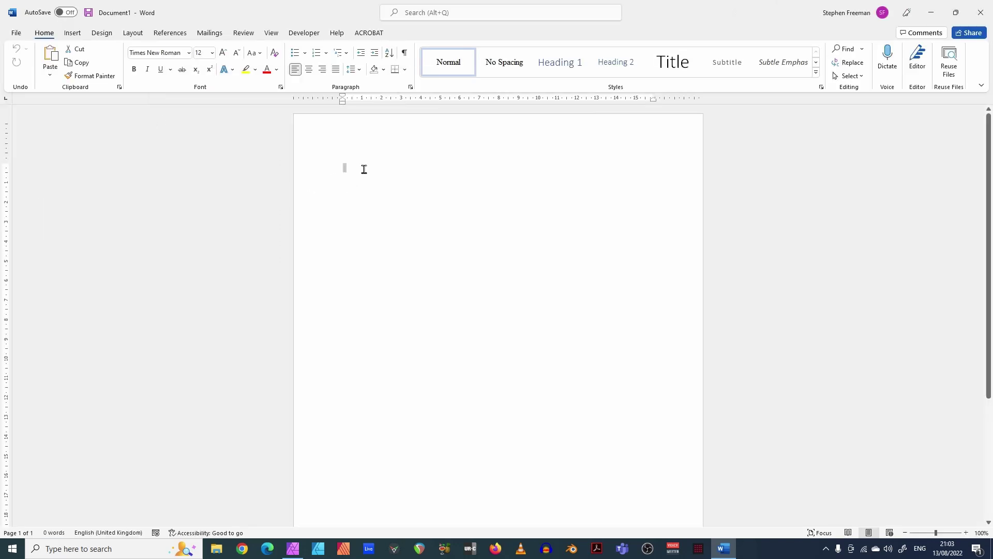
pyautogui.click(72, 33)
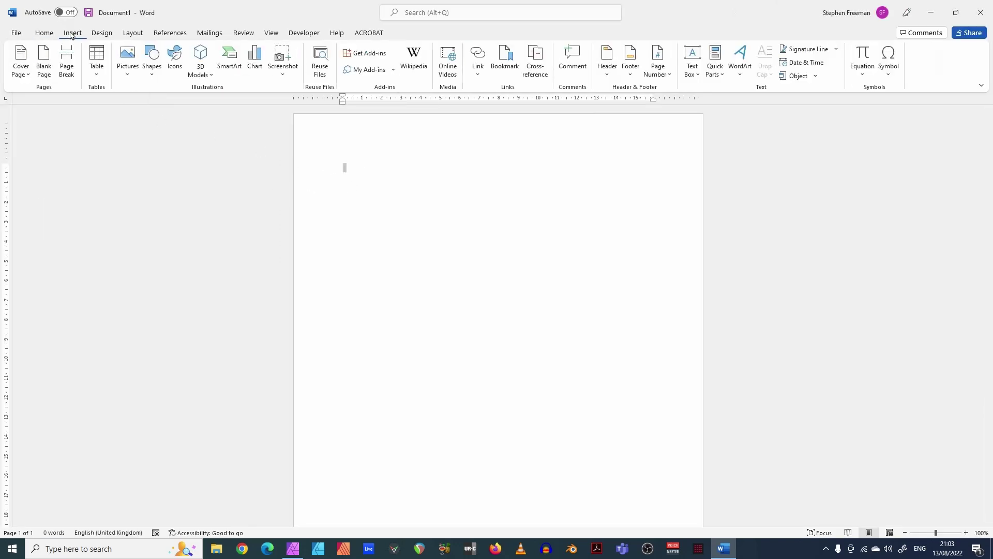
pyautogui.click(44, 62)
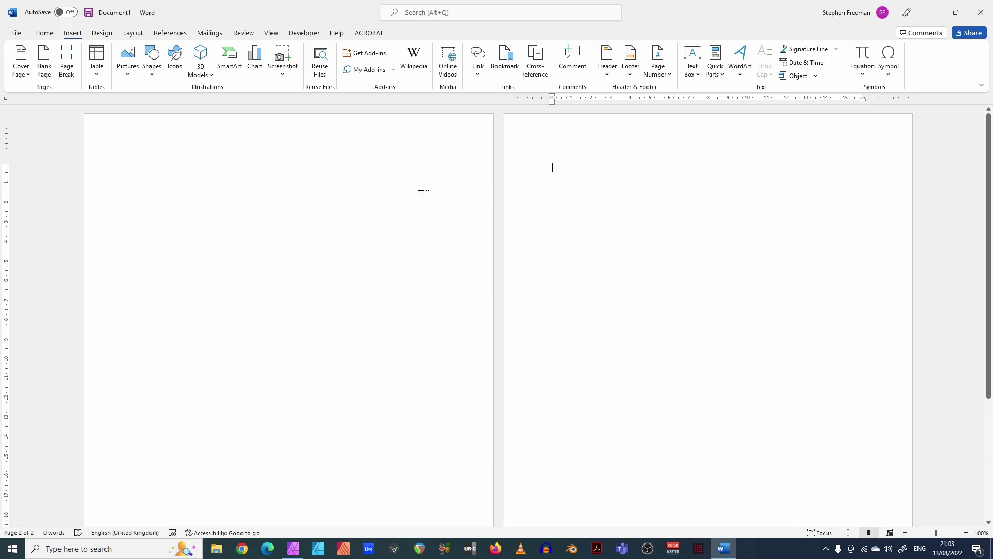
# - Save the Word document, then export it as a PDF named 'BLANK 2 PAGES'
pyautogui.click(19, 33)
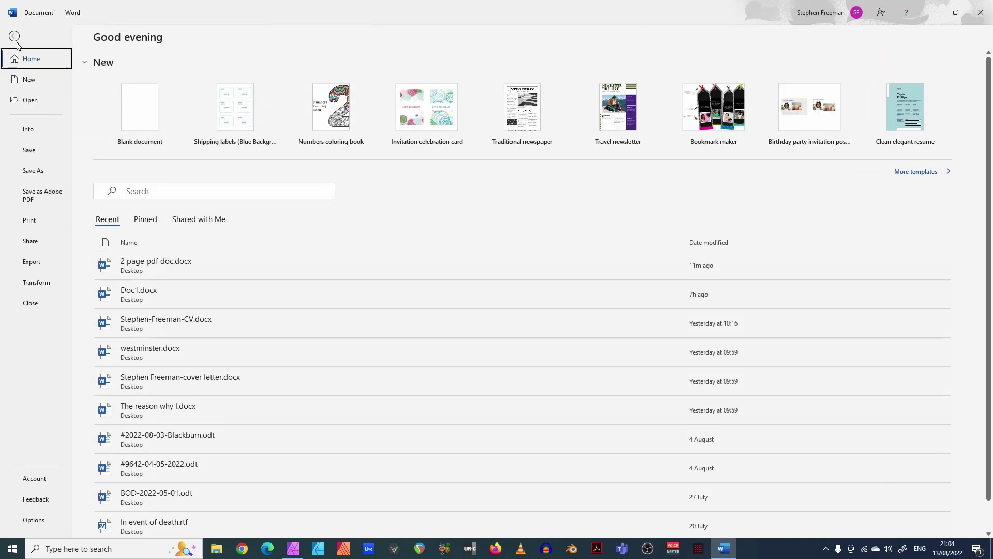
pyautogui.click(56, 194)
pyautogui.click(537, 313)
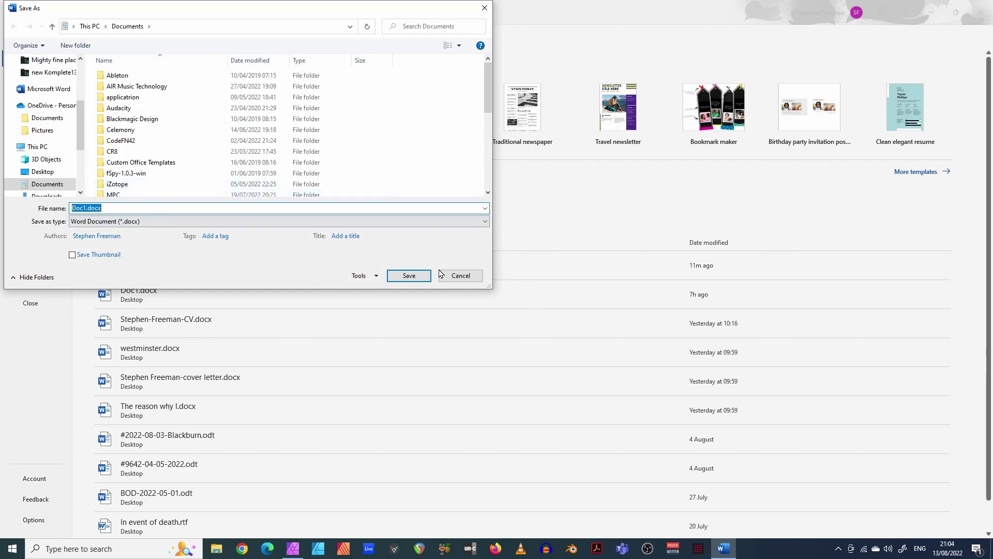
pyautogui.click(410, 275)
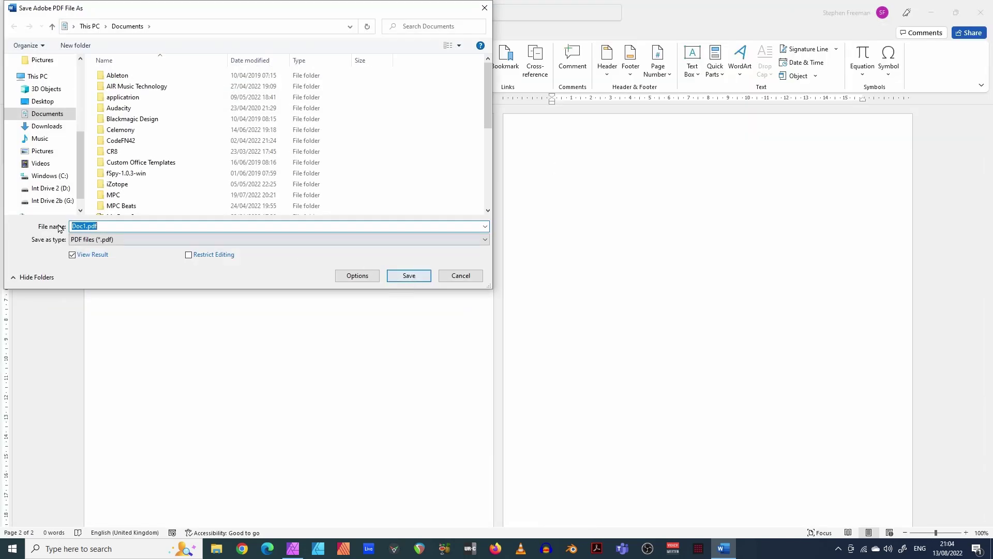
pyautogui.click(90, 228)
pyautogui.press('BackSpace')
pyautogui.press('BackSpace')
pyautogui.press('BackSpace')
pyautogui.press('BackSpace')
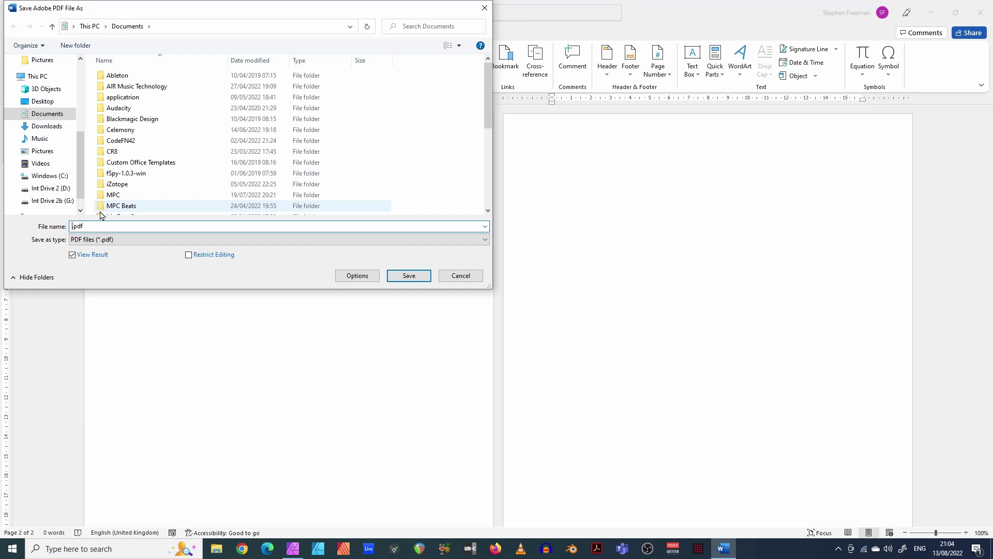
pyautogui.write('BLANK 2 PAGES')
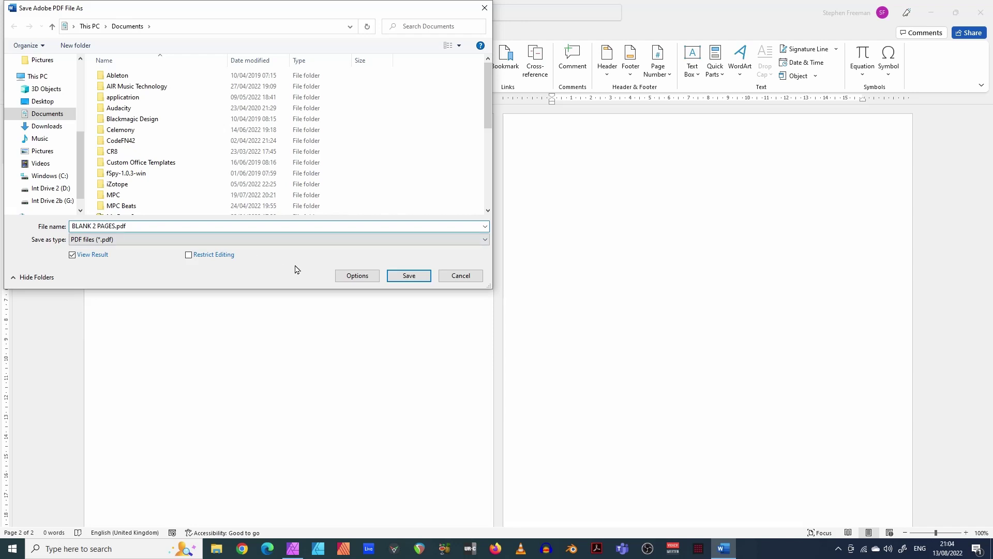
pyautogui.write('A')
pyautogui.press('BackSpace')
pyautogui.click(405, 278)
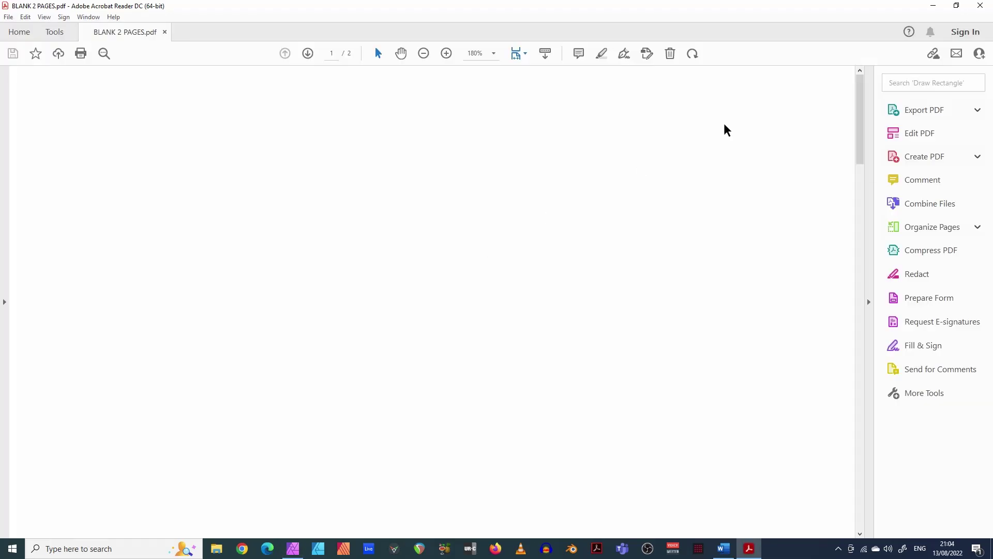
# - Close Acrobat Reader and open Blank 2 pages.pdf from the Desktop in Affinity Photo, accepting the PDF options
pyautogui.click(982, 10)
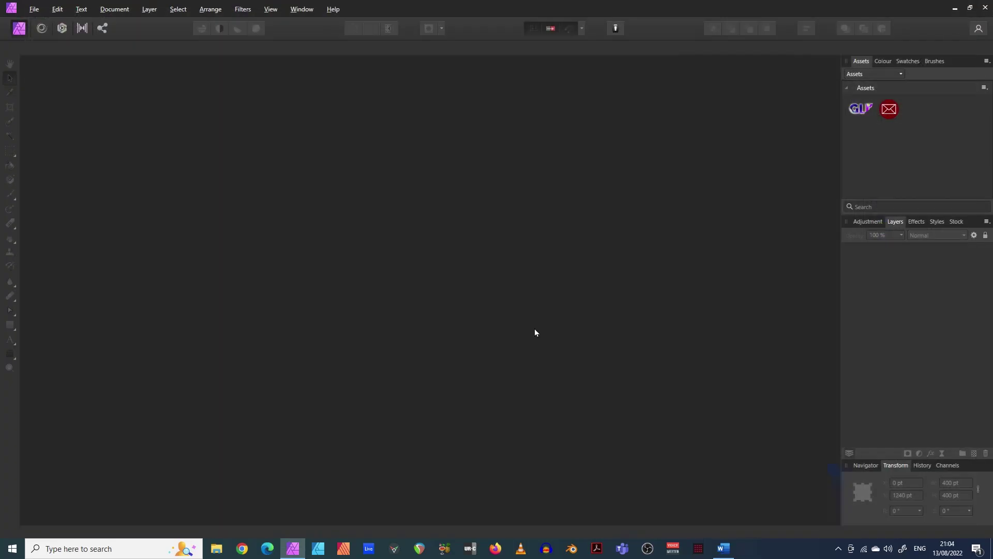
pyautogui.click(32, 13)
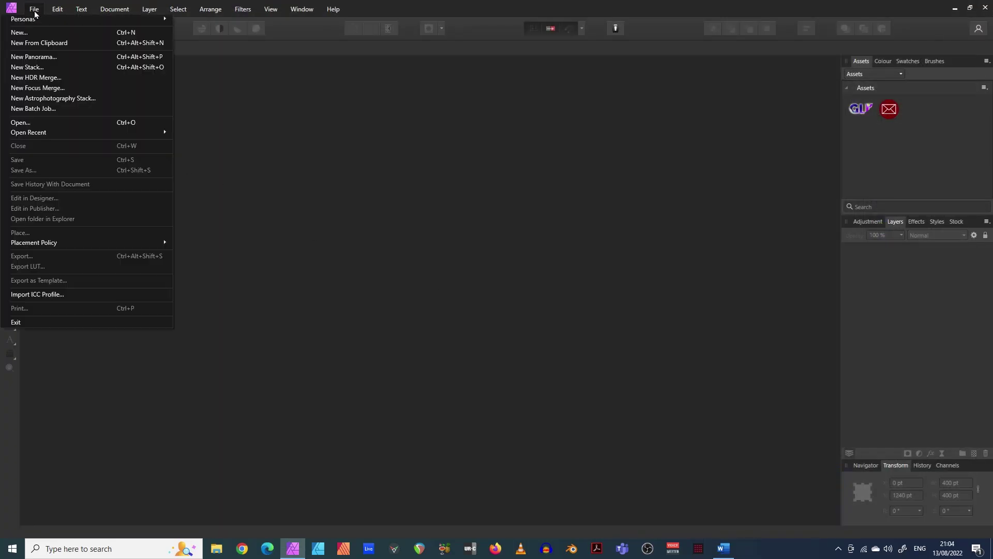
pyautogui.click(48, 125)
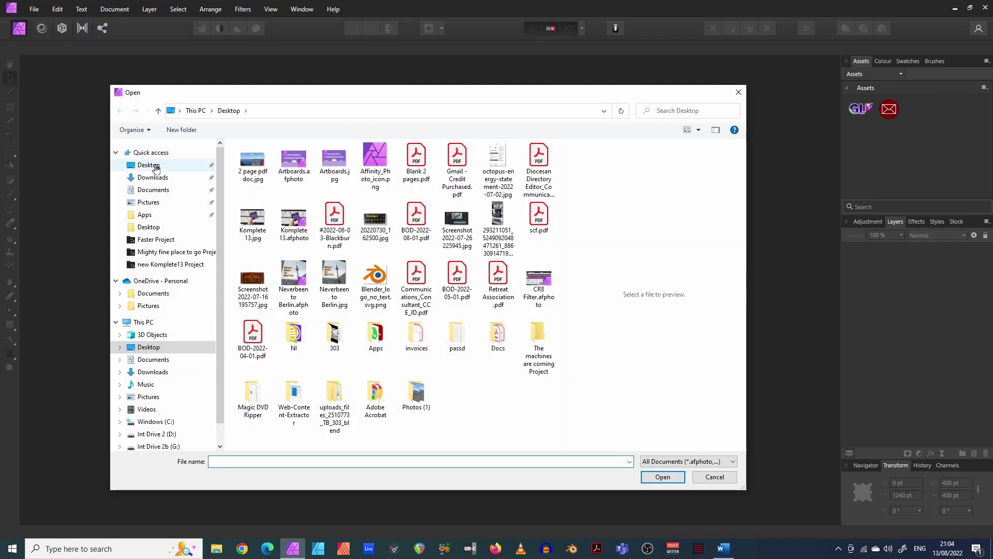
pyautogui.click(155, 167)
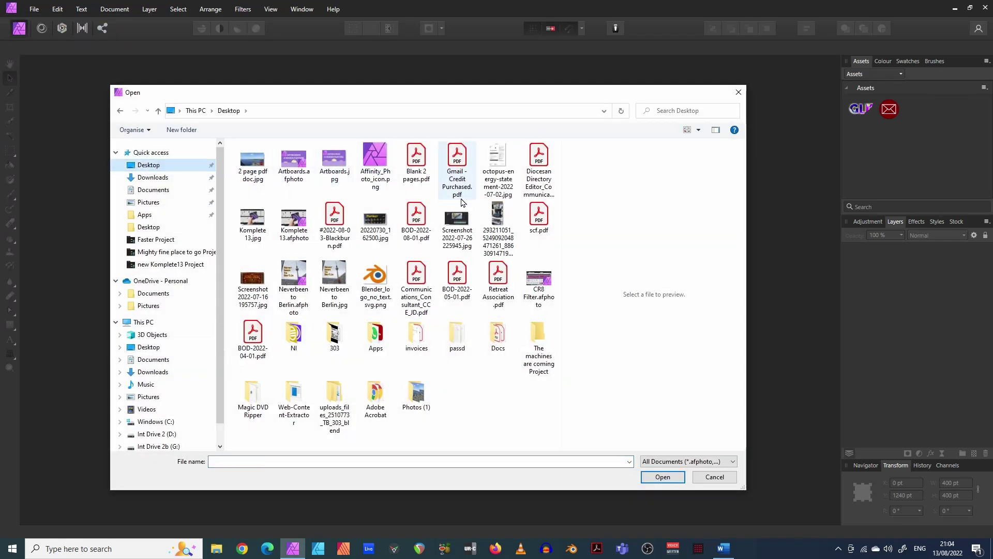
pyautogui.click(417, 165)
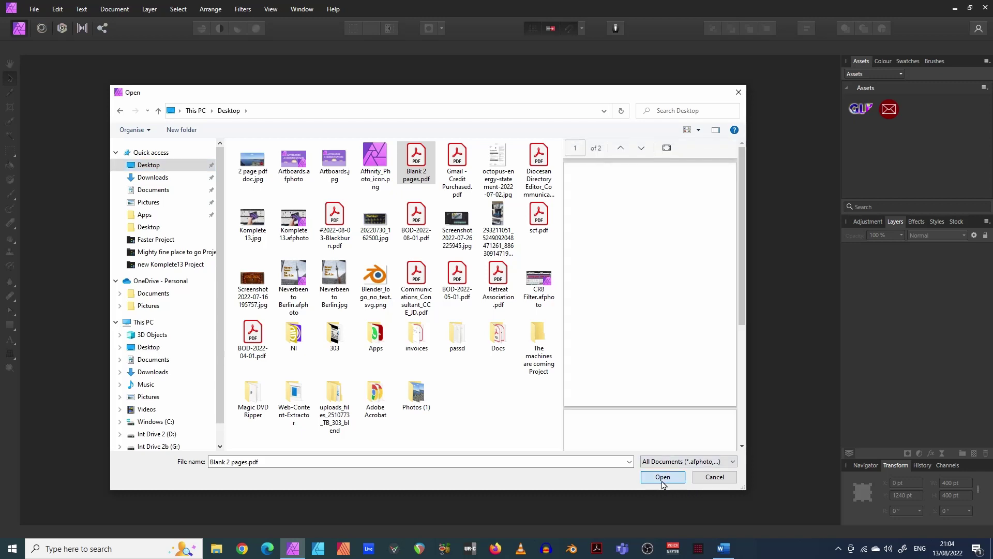
pyautogui.click(663, 477)
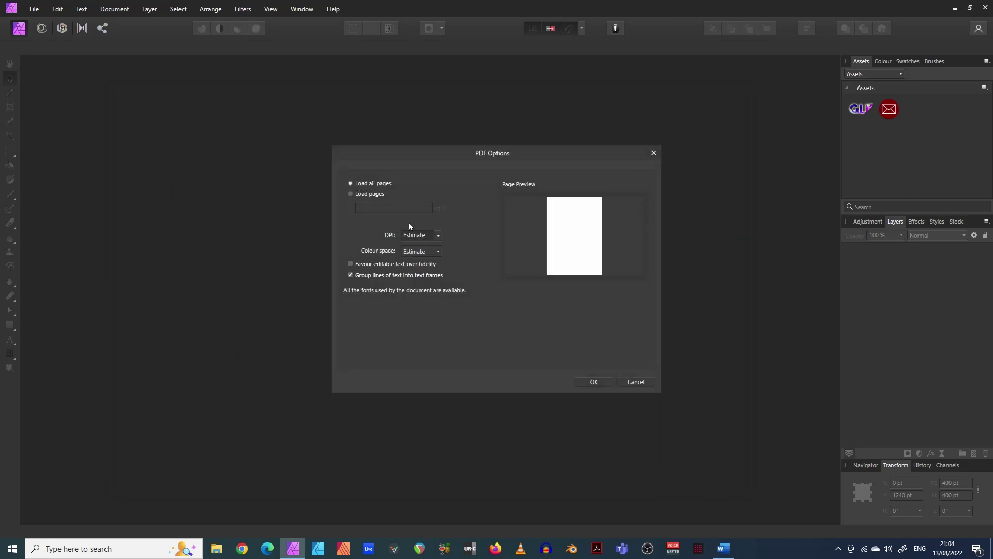
pyautogui.click(593, 382)
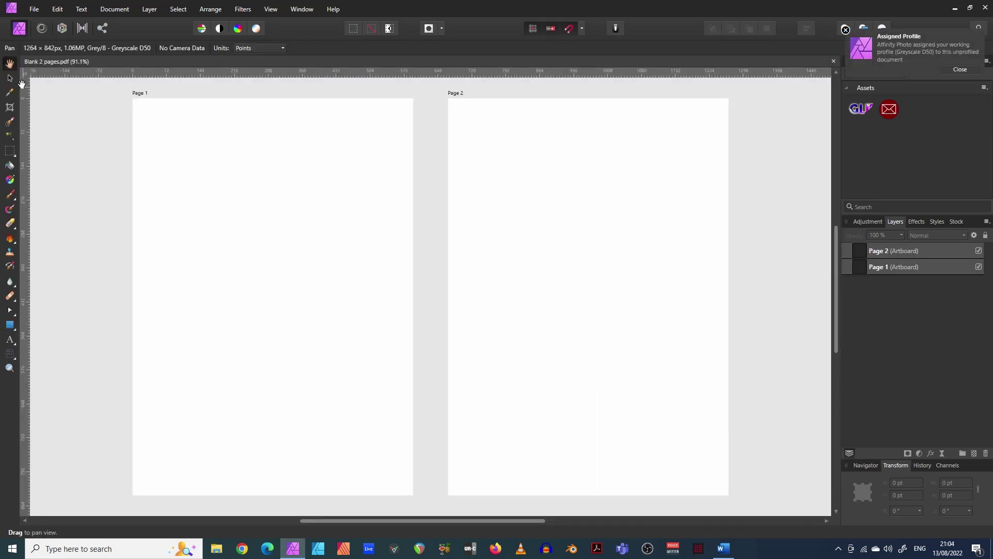
pyautogui.click(9, 78)
pyautogui.click(200, 162)
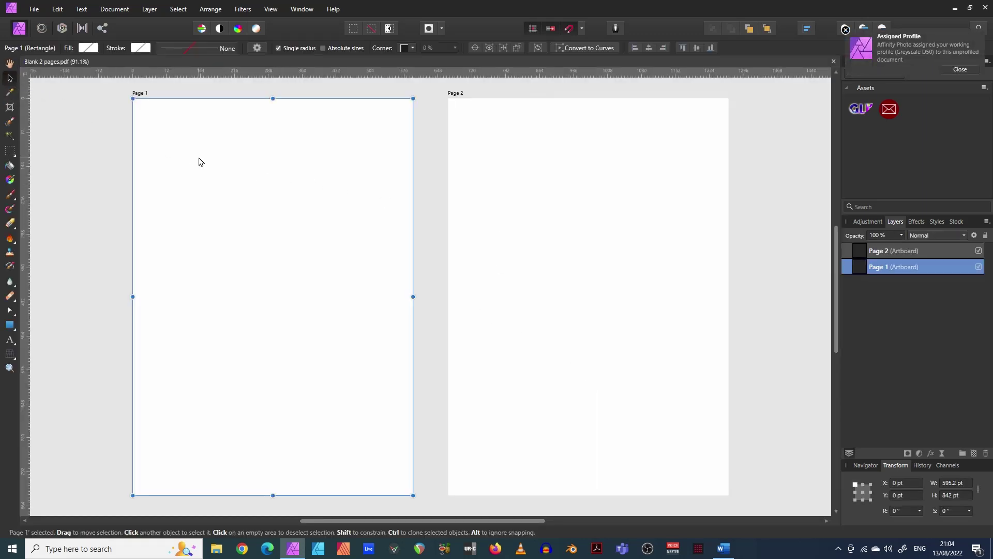
pyautogui.click(512, 191)
pyautogui.click(352, 167)
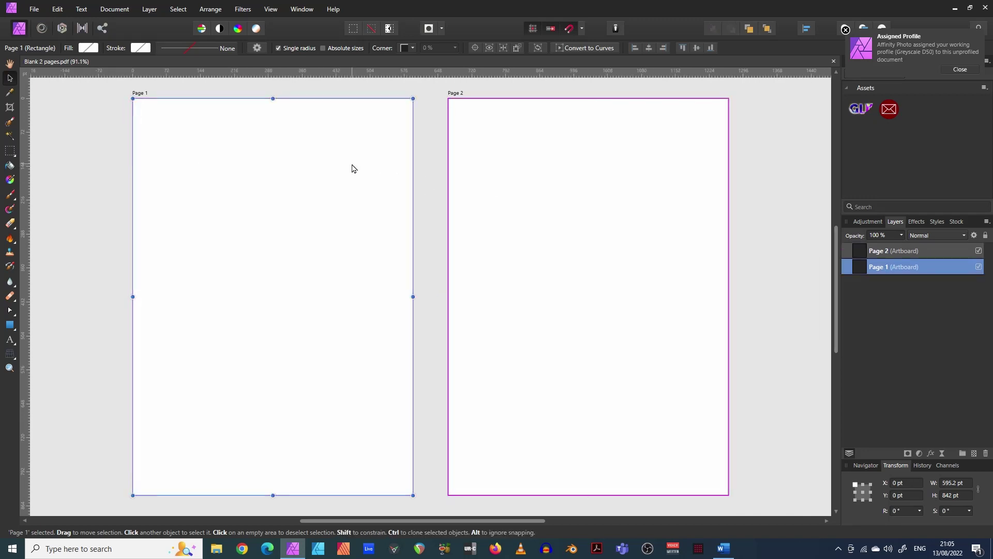
pyautogui.click(572, 169)
pyautogui.click(290, 166)
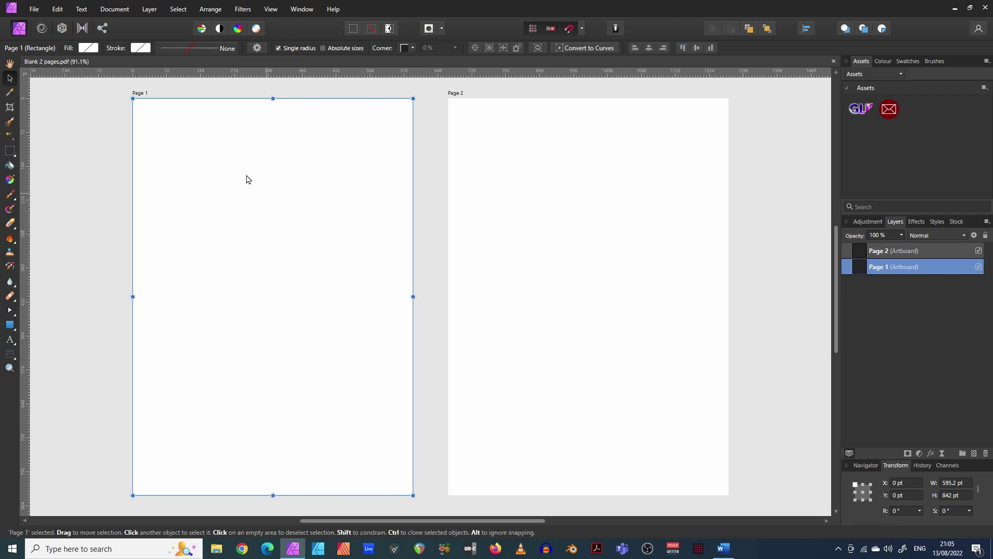
# - Rename the Page 1 artboard '1920 x 1080', resize it to 1920 × 1080 pt, and zoom to fit
pyautogui.doubleClick(892, 268)
pyautogui.write('1920 x 1080')
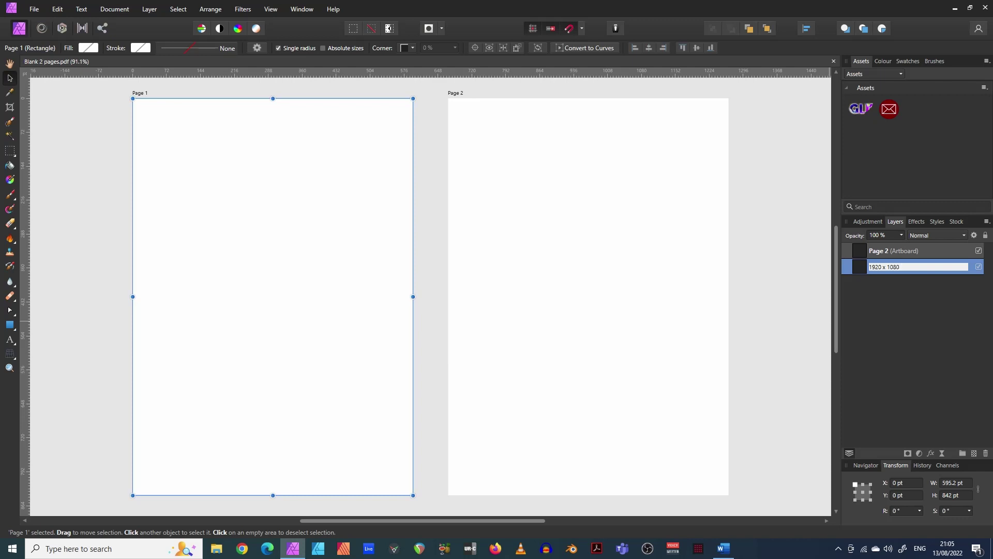
pyautogui.press('Return')
pyautogui.click(955, 483)
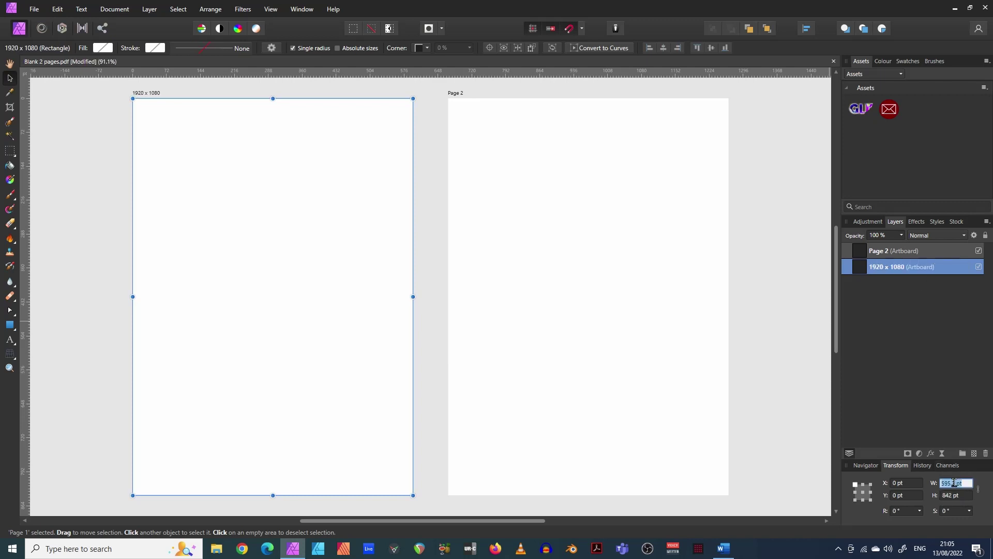
pyautogui.write('1920')
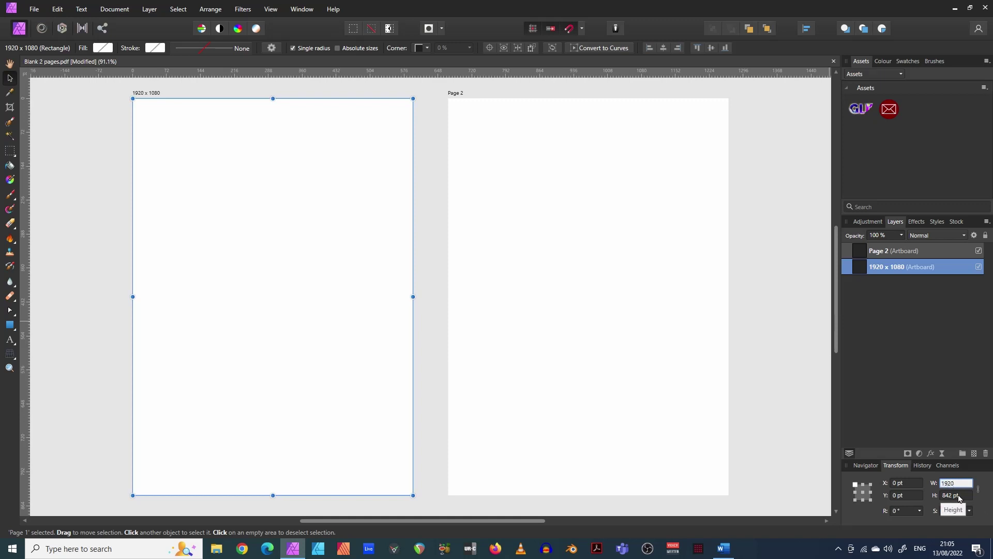
pyautogui.click(957, 495)
pyautogui.write('10')
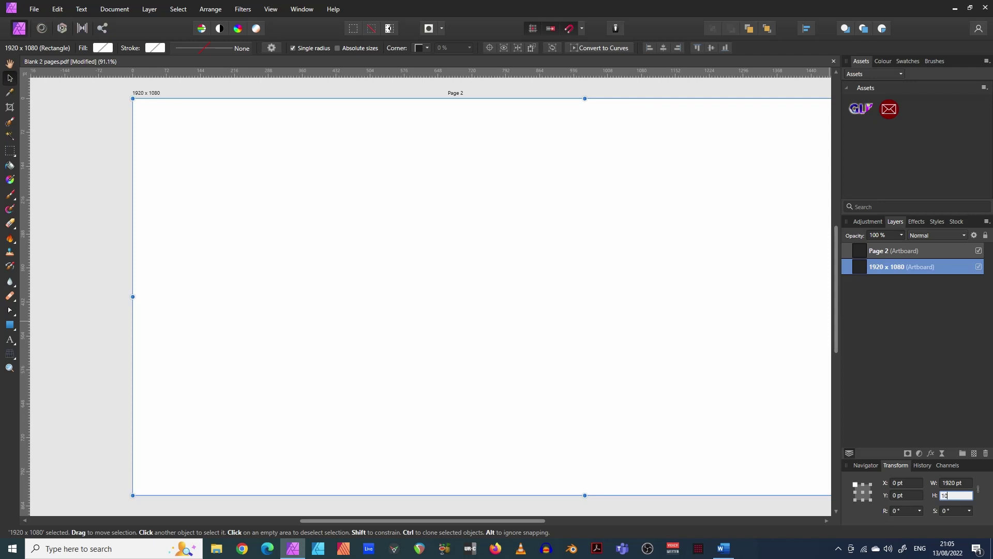
pyautogui.write('80')
pyautogui.press('Return')
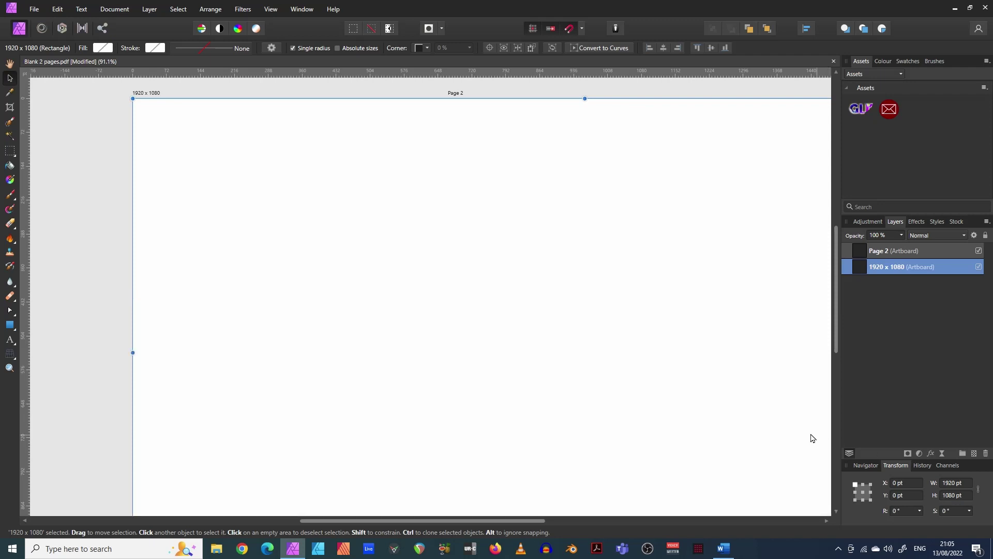
pyautogui.hotkey('ctrl', '0')
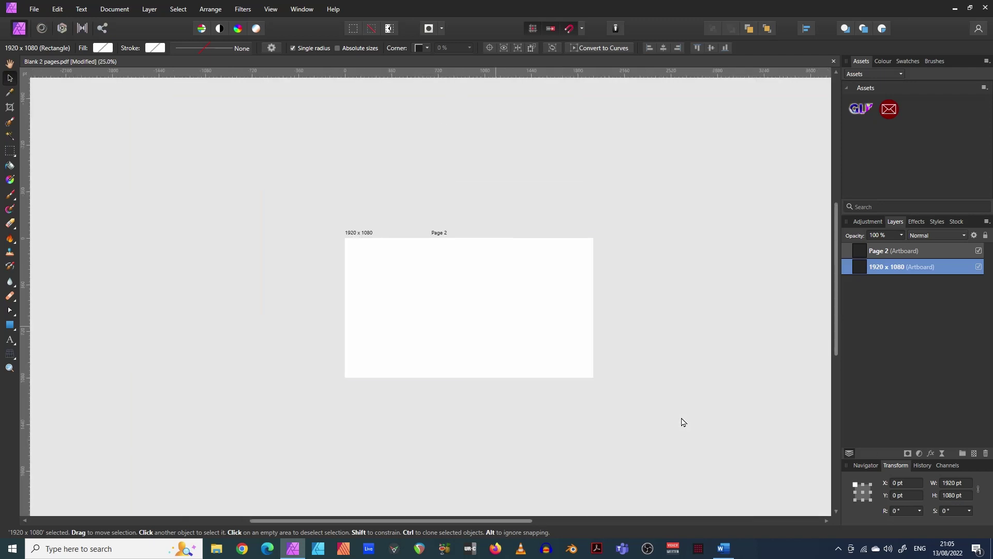
# - Drag the artboards apart, select Page 2 and rename it '1080 x 1080'
pyautogui.moveTo(554, 317); pyautogui.dragTo(370, 318)
pyautogui.click(465, 309)
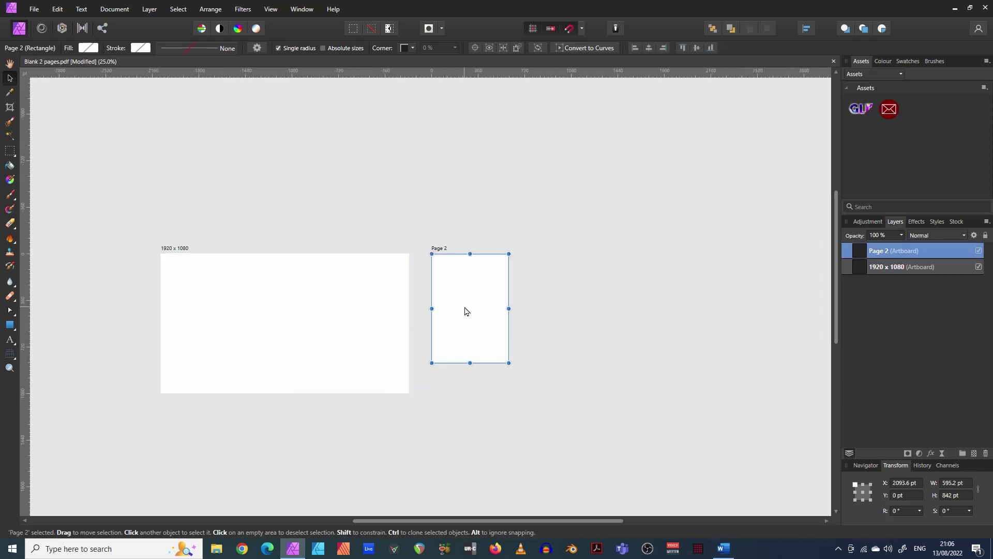
pyautogui.doubleClick(909, 253)
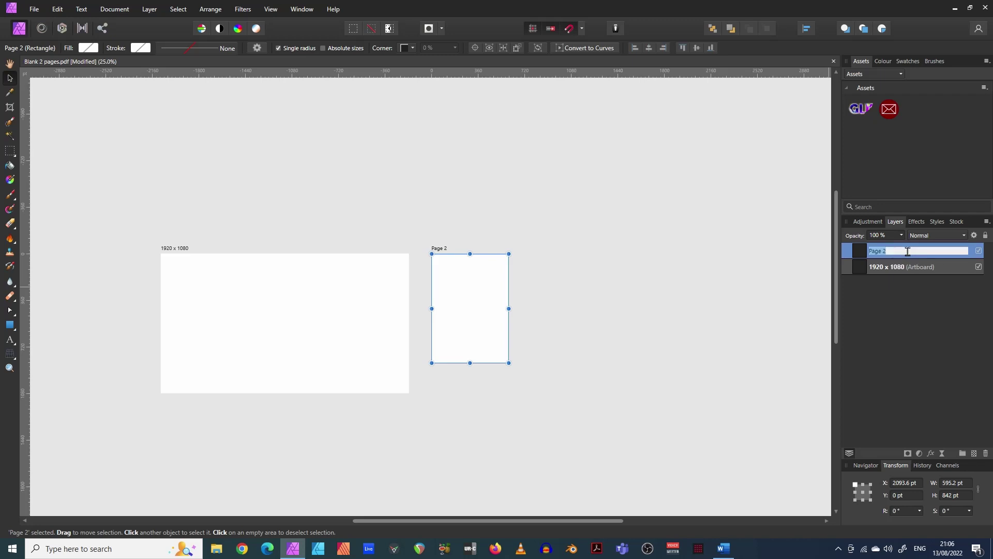
pyautogui.write('1080 x 1080')
pyautogui.press('Return')
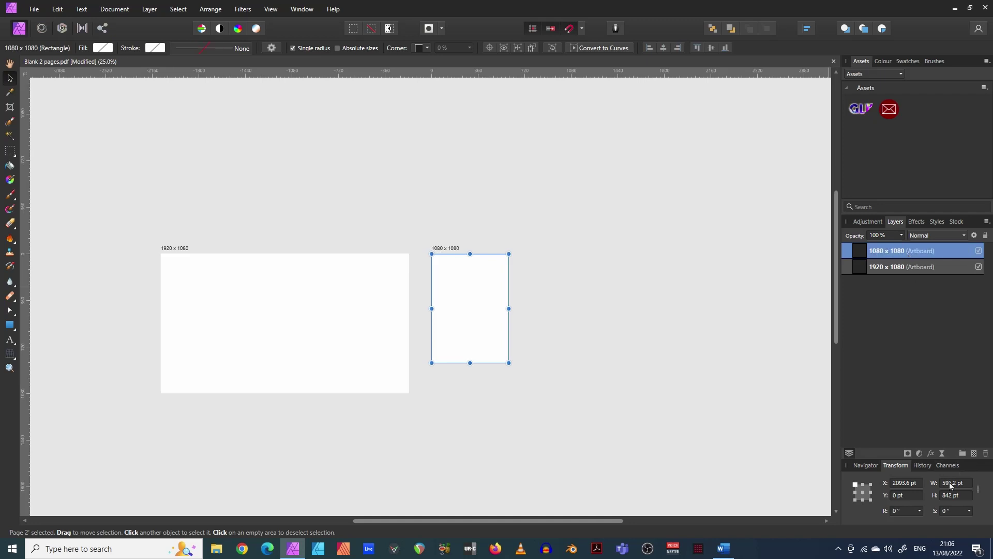
# - Resize the second artboard to a 1080 × 1080 pt square
pyautogui.click(957, 484)
pyautogui.write('1080')
pyautogui.click(966, 496)
pyautogui.write('1')
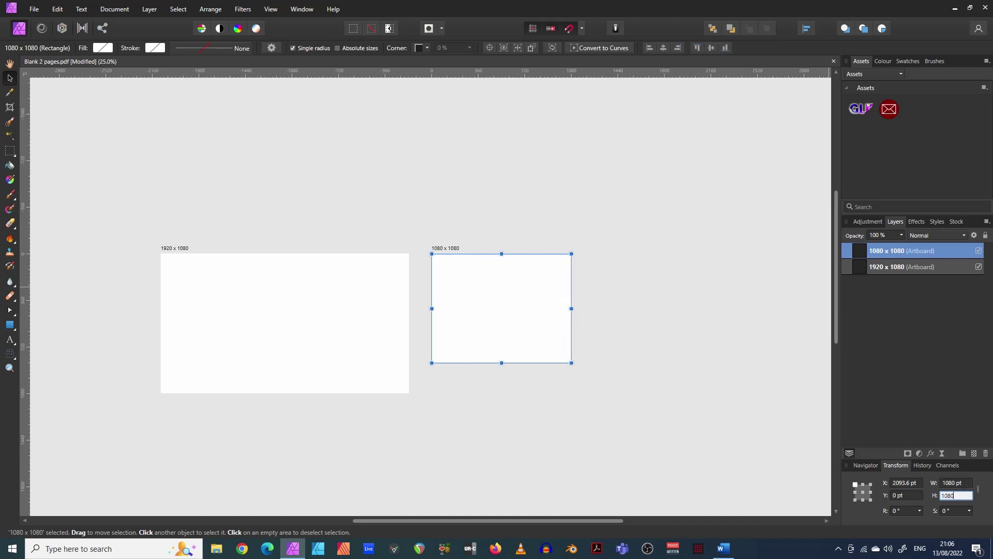
pyautogui.write('080')
pyautogui.press('Return')
pyautogui.scroll(-1, 579, 347)
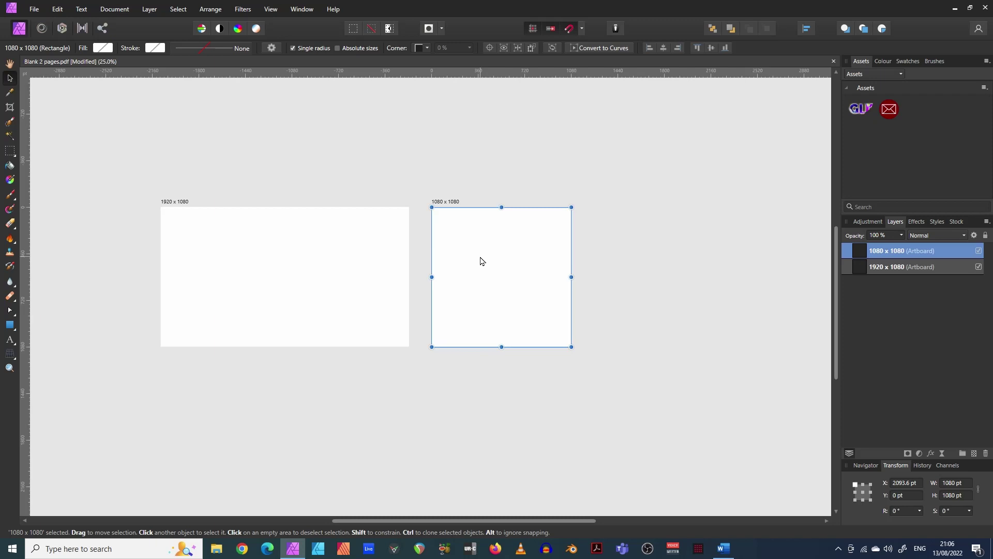
# - Duplicate the square artboard, move the copy below the 1920 x 1080 one, and rename it '400 x 400'
pyautogui.hotkey('ctrl', 'j')
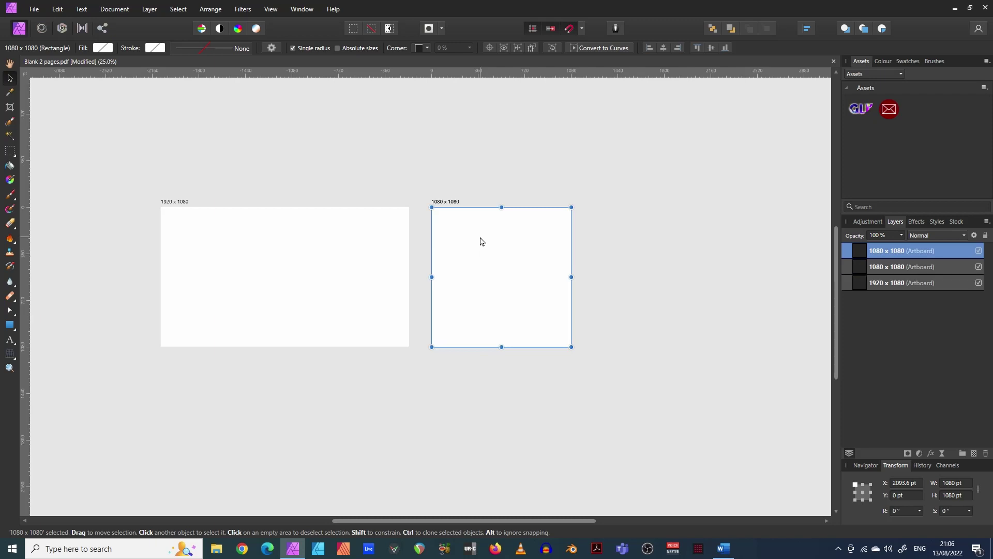
pyautogui.moveTo(480, 242); pyautogui.dragTo(210, 398)
pyautogui.scroll(-1, 364, 395)
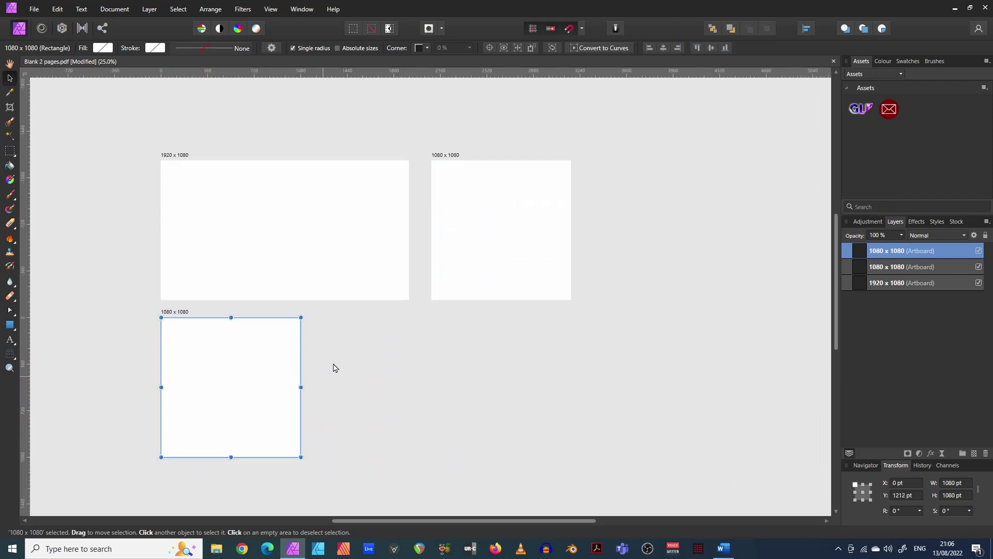
pyautogui.doubleClick(899, 251)
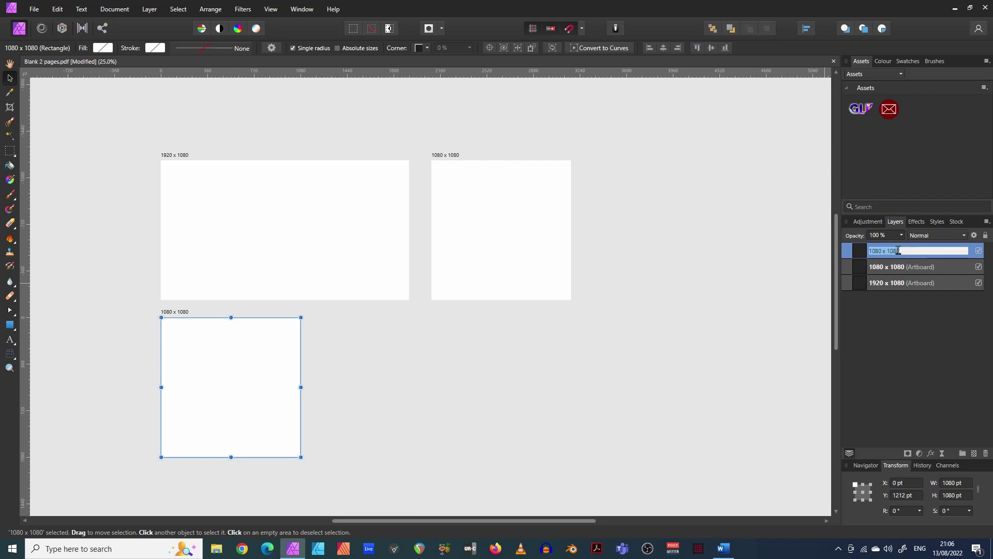
pyautogui.write('400 x 400')
pyautogui.press('Return')
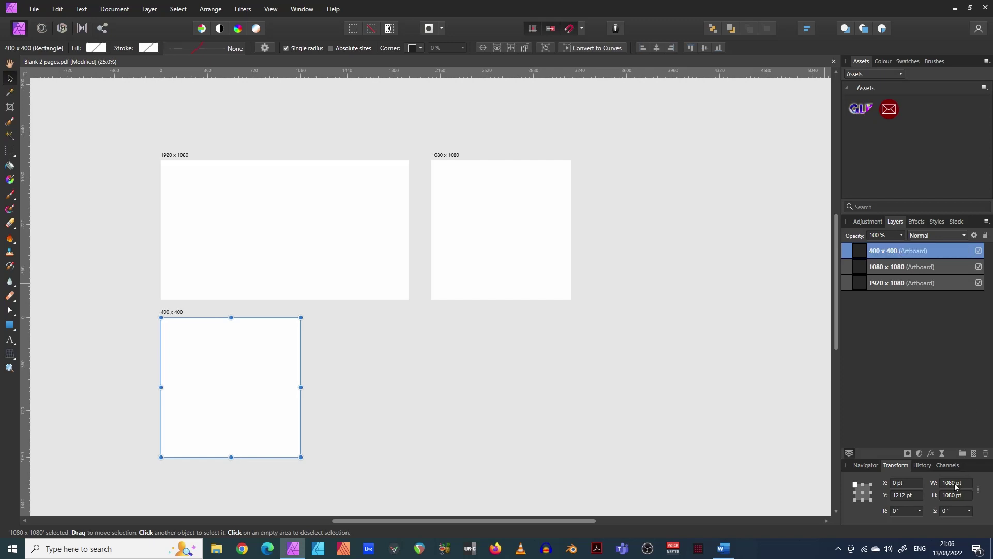
# - Resize the copied artboard to 400 × 400 pt and deselect it
pyautogui.click(956, 484)
pyautogui.write('400')
pyautogui.click(961, 495)
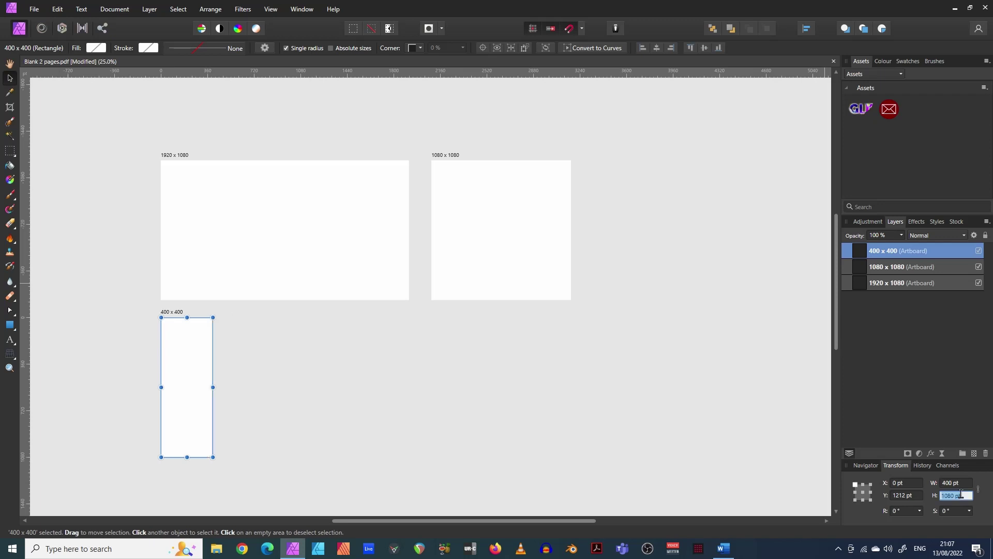
pyautogui.write('400')
pyautogui.press('Return')
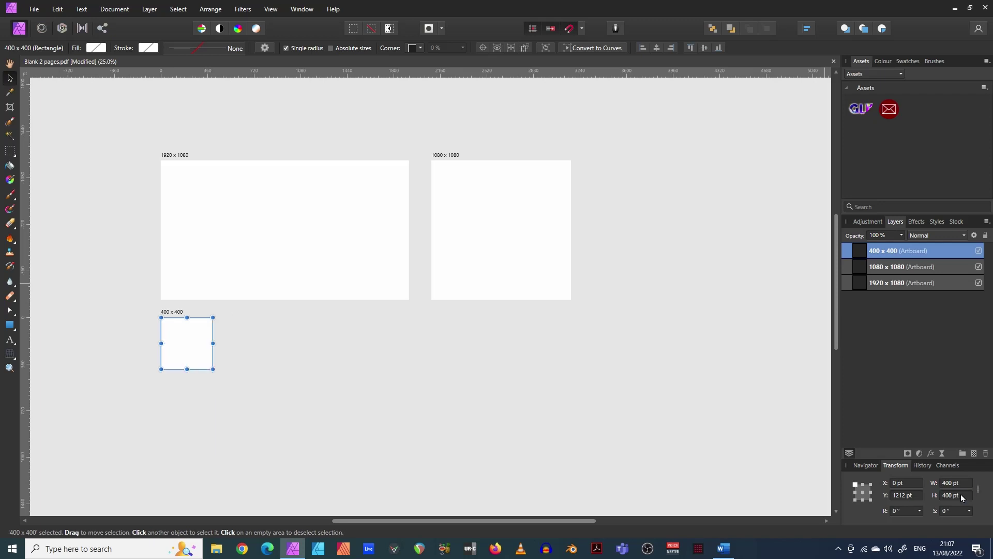
pyautogui.click(503, 378)
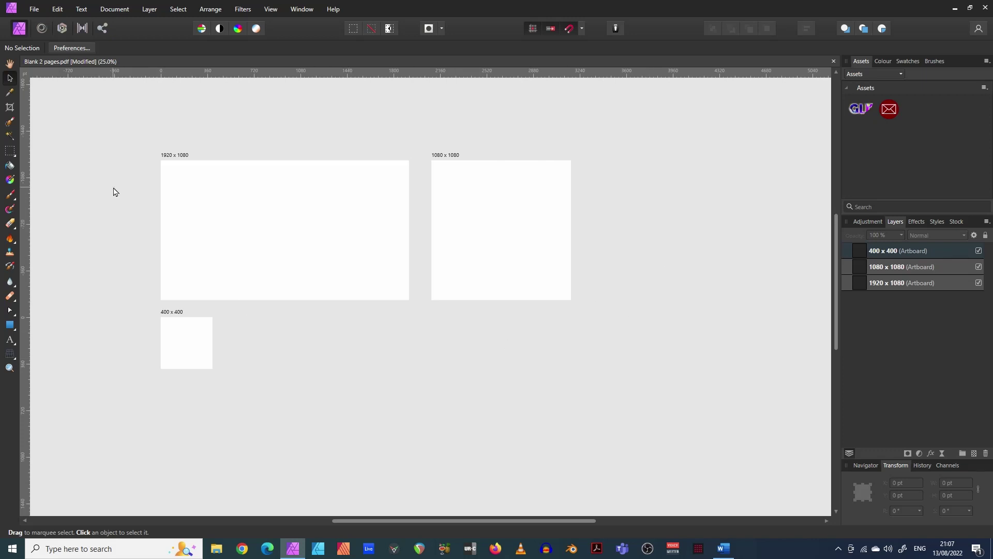
# - Zoom to 50% and select the 1920 x 1080 artboard
pyautogui.click(168, 195)
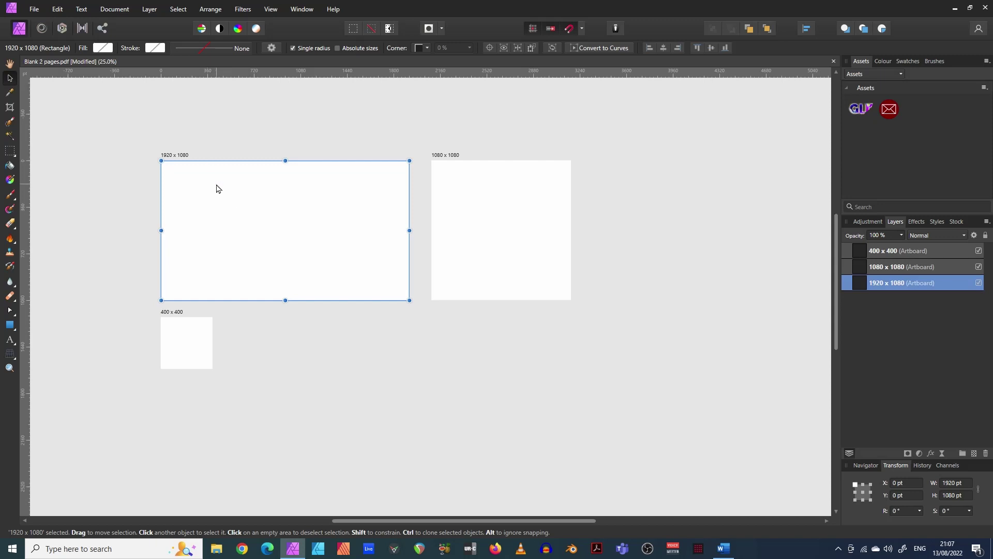
pyautogui.hotkey('ctrl', '+')
pyautogui.scroll(4, 217, 189)
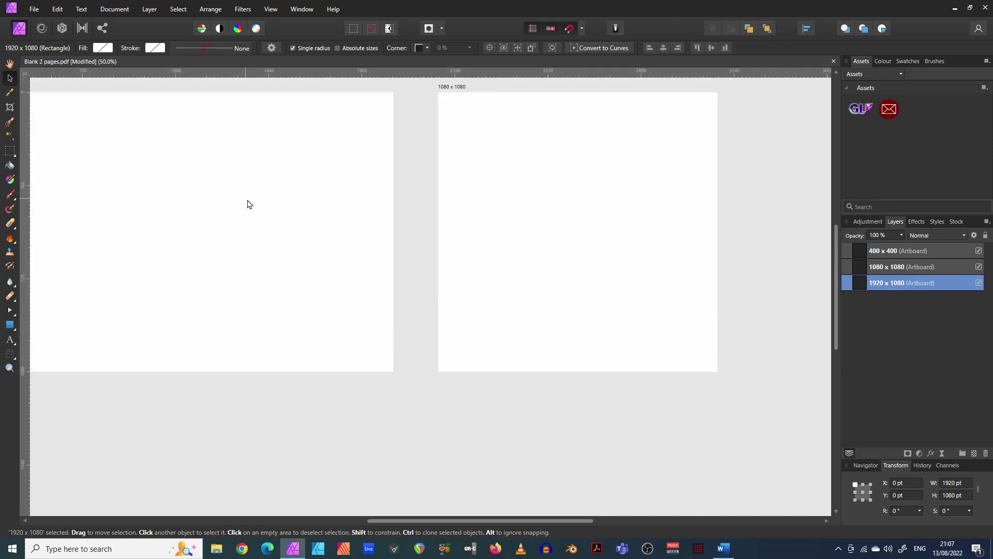
pyautogui.moveTo(551, 520); pyautogui.dragTo(409, 523)
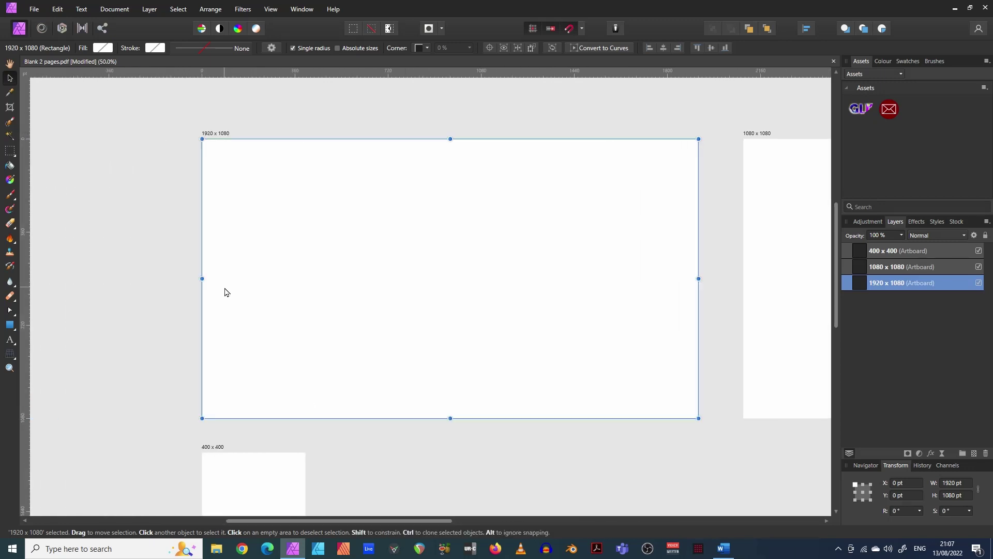
pyautogui.click(225, 175)
pyautogui.click(226, 175)
# - Place 20210823_120557.jpg from Photos (1), dragging it out from the artboard's top-left corner
pyautogui.click(33, 9)
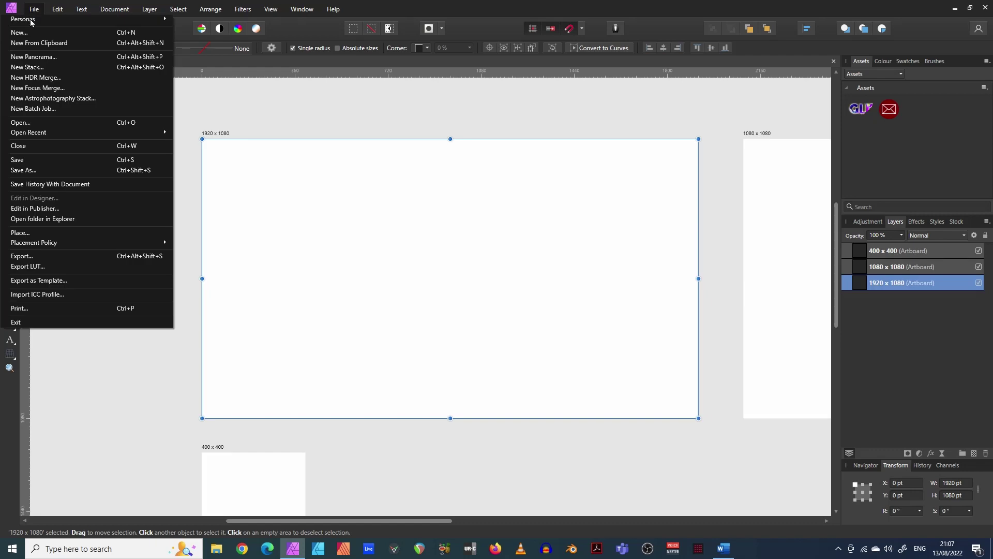
pyautogui.click(61, 232)
pyautogui.click(246, 165)
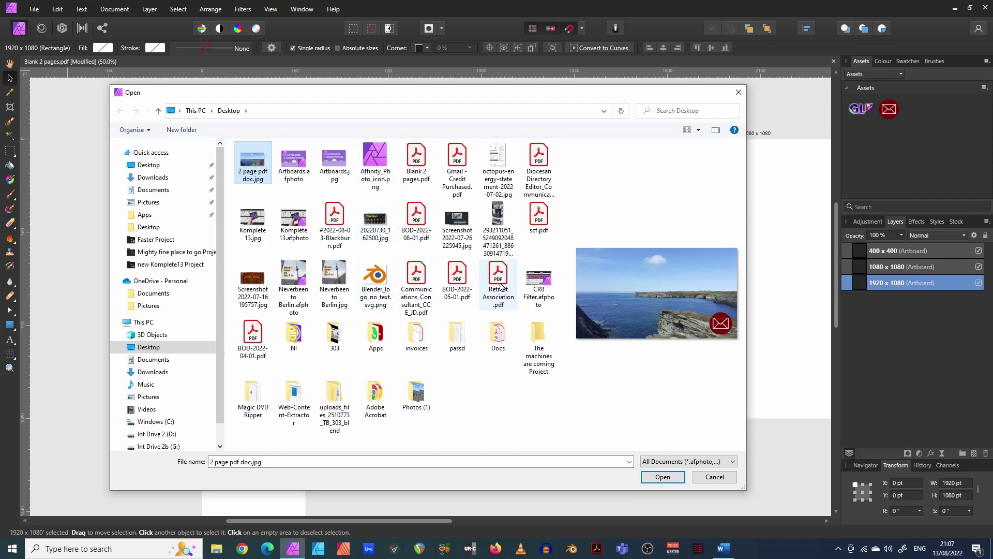
pyautogui.doubleClick(416, 395)
pyautogui.click(260, 173)
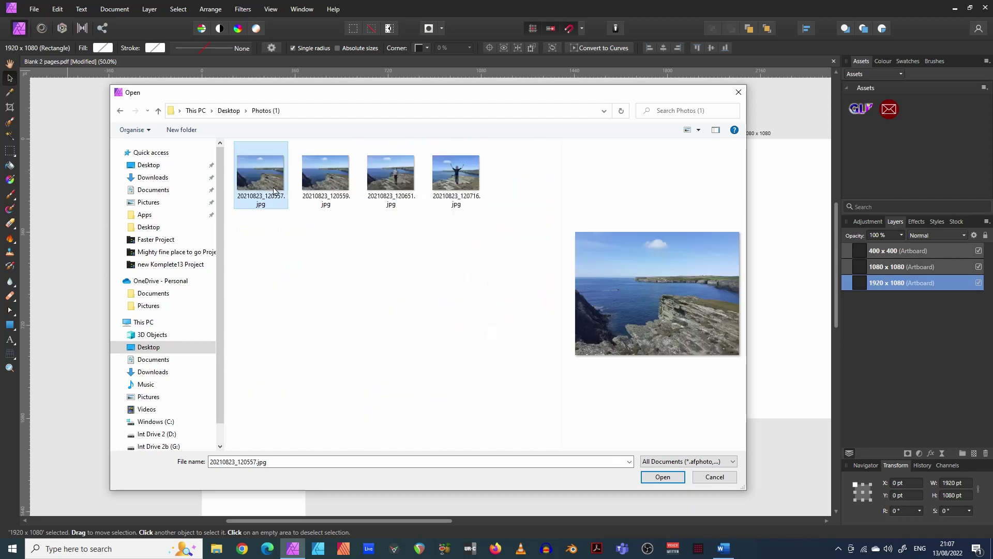
pyautogui.click(663, 476)
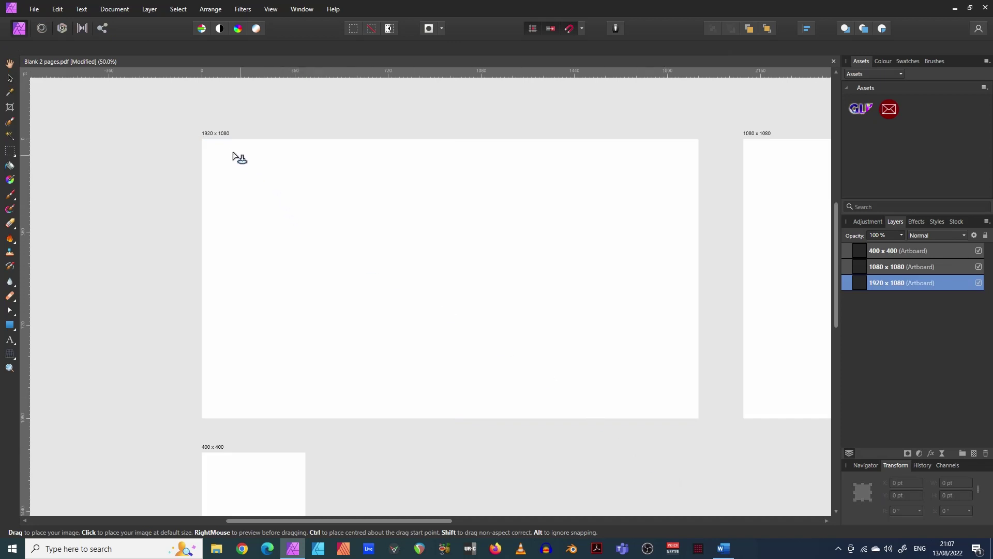
pyautogui.moveTo(206, 140); pyautogui.dragTo(601, 375)
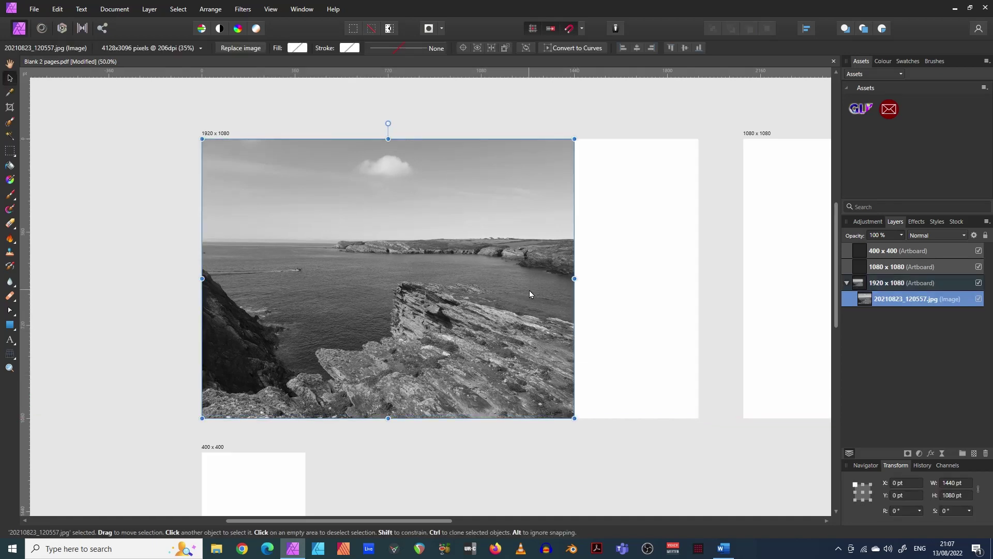
# - Undo the photo placement and convert the document from Grey/8 to RGB/16
pyautogui.hotkey('ctrl', 'z')
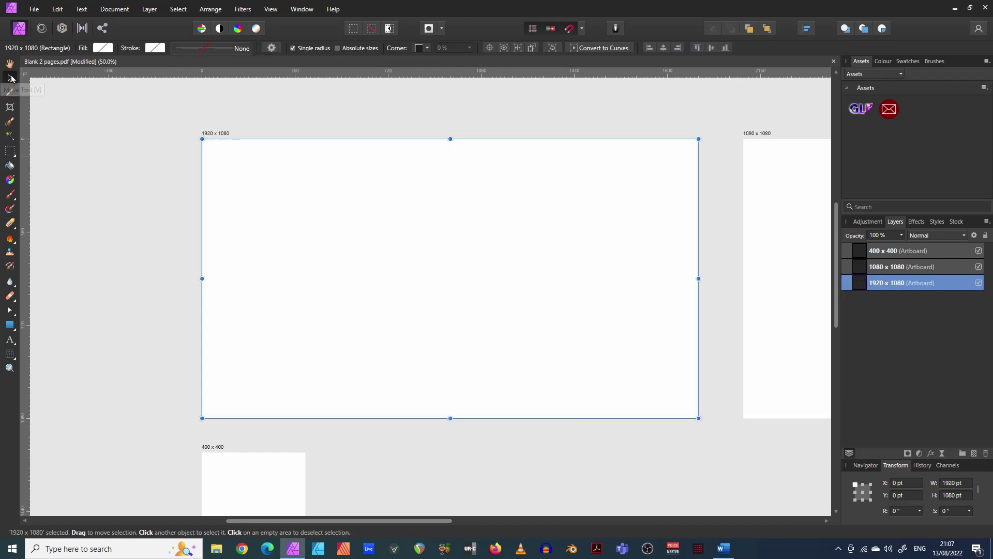
pyautogui.click(128, 133)
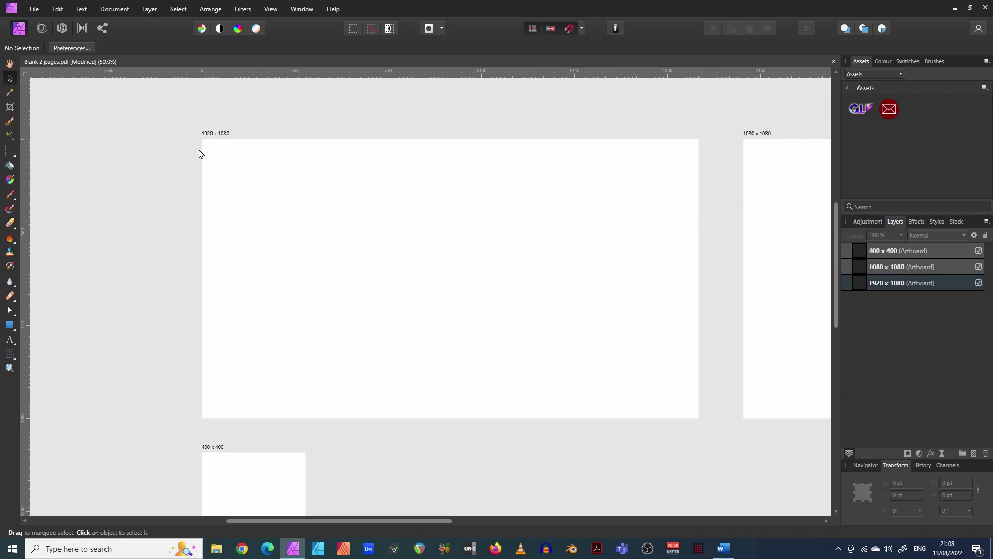
pyautogui.click(125, 9)
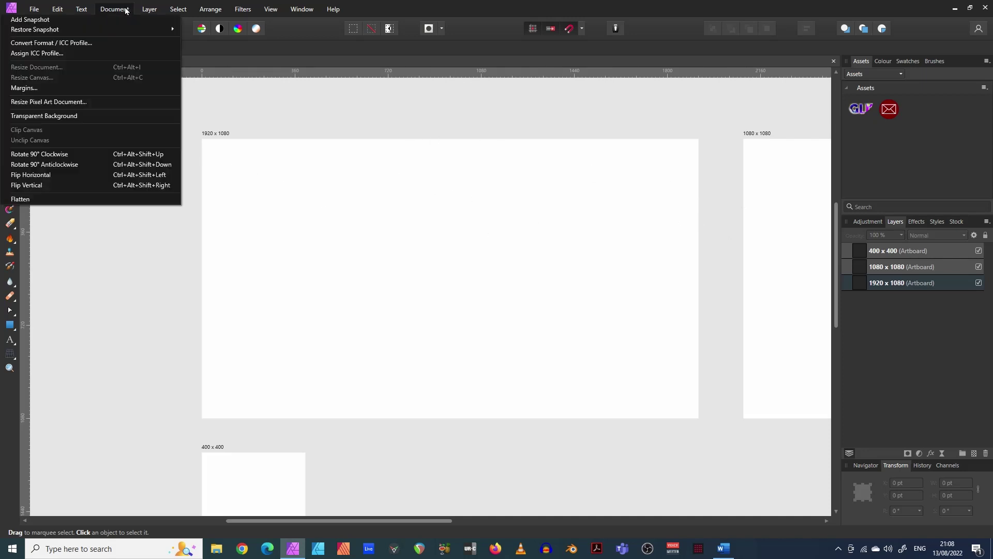
pyautogui.click(84, 45)
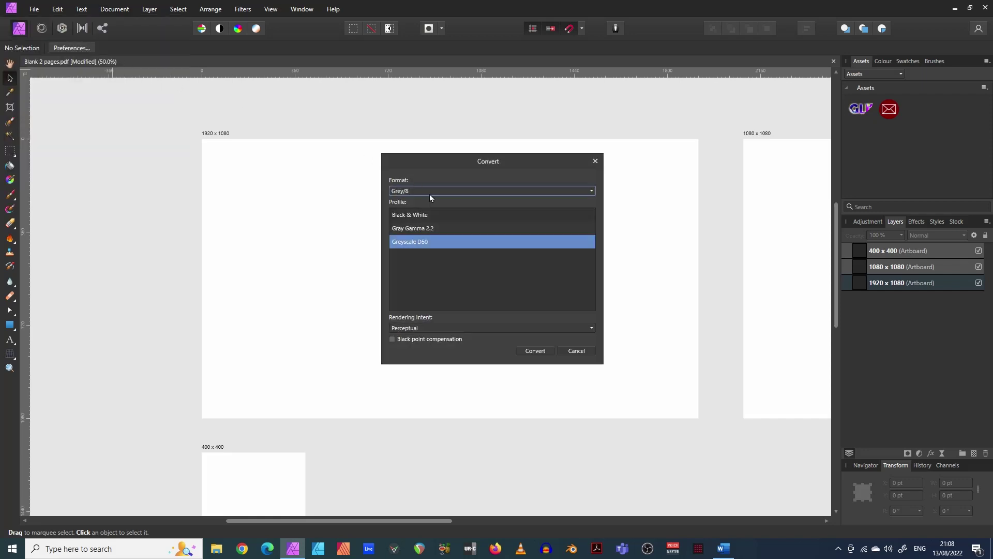
pyautogui.click(592, 191)
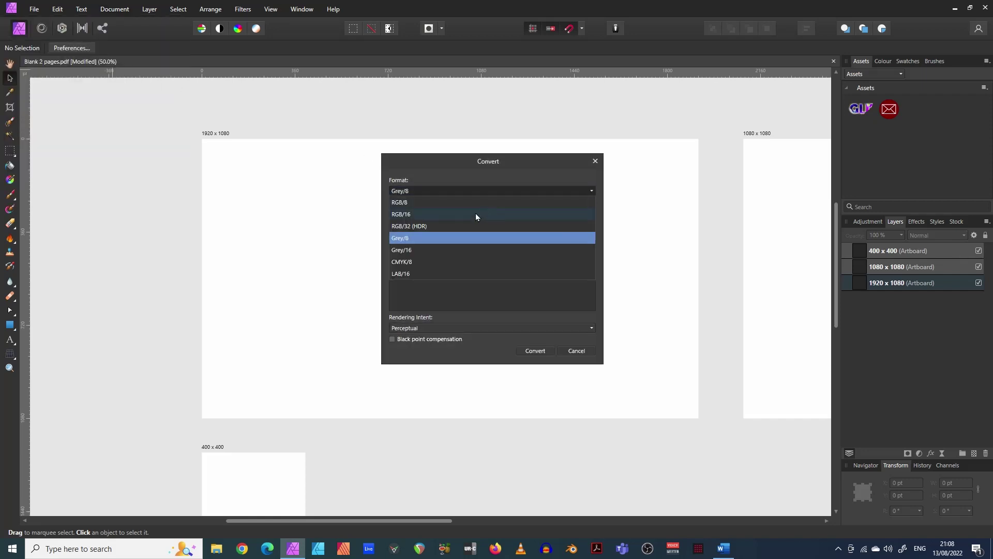
pyautogui.click(424, 214)
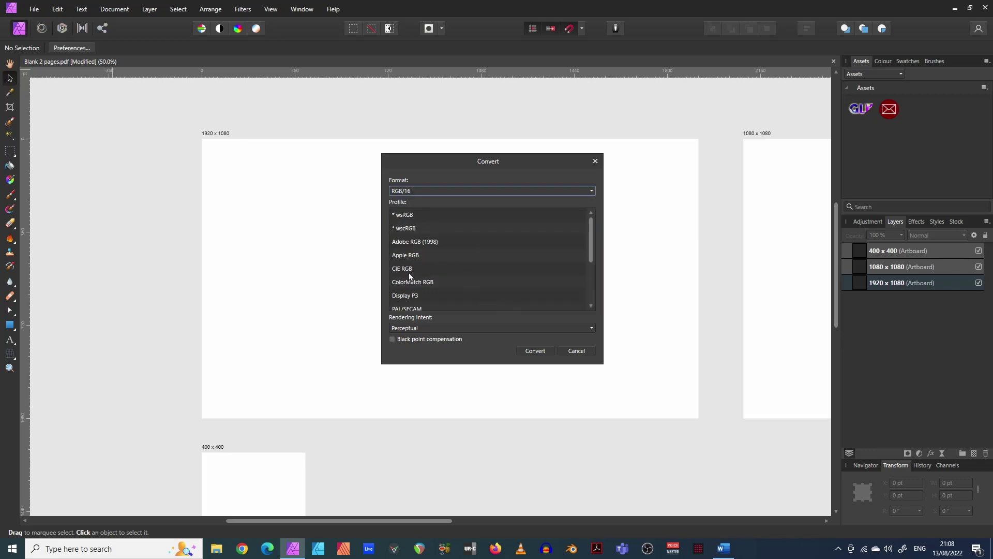
pyautogui.click(538, 351)
# - Show the Swatches panel, browse to the Photos (1) folder for placing, then cancel
pyautogui.click(882, 62)
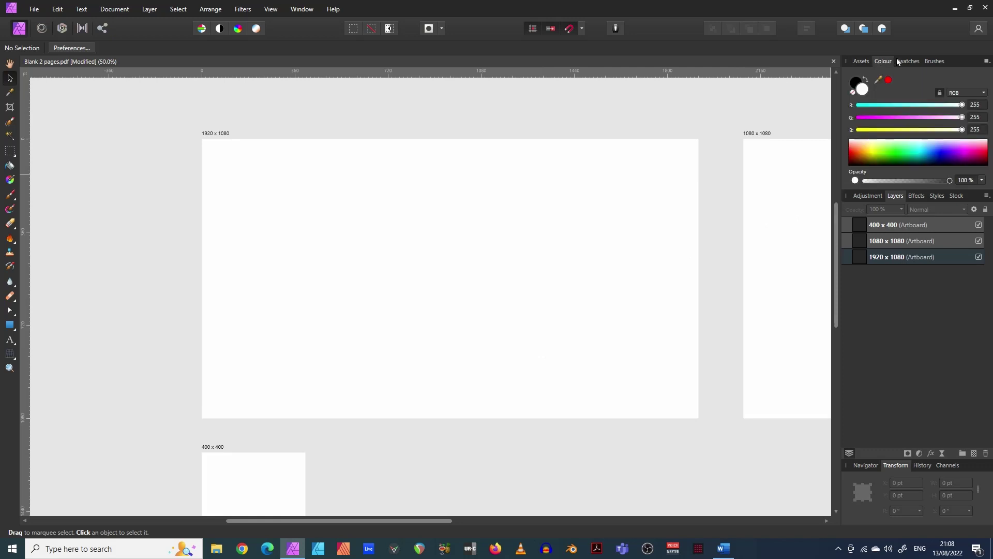
pyautogui.click(903, 61)
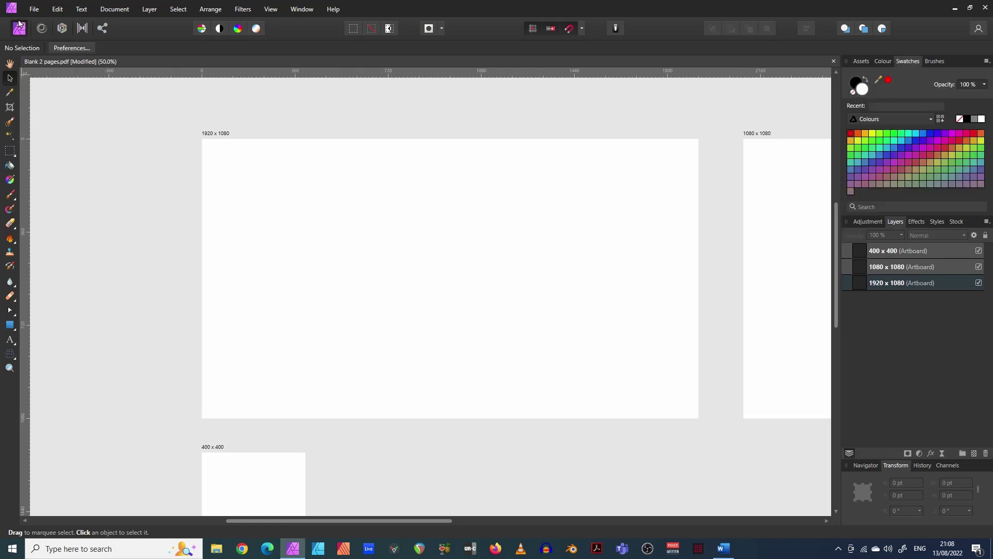
pyautogui.click(34, 9)
pyautogui.click(52, 233)
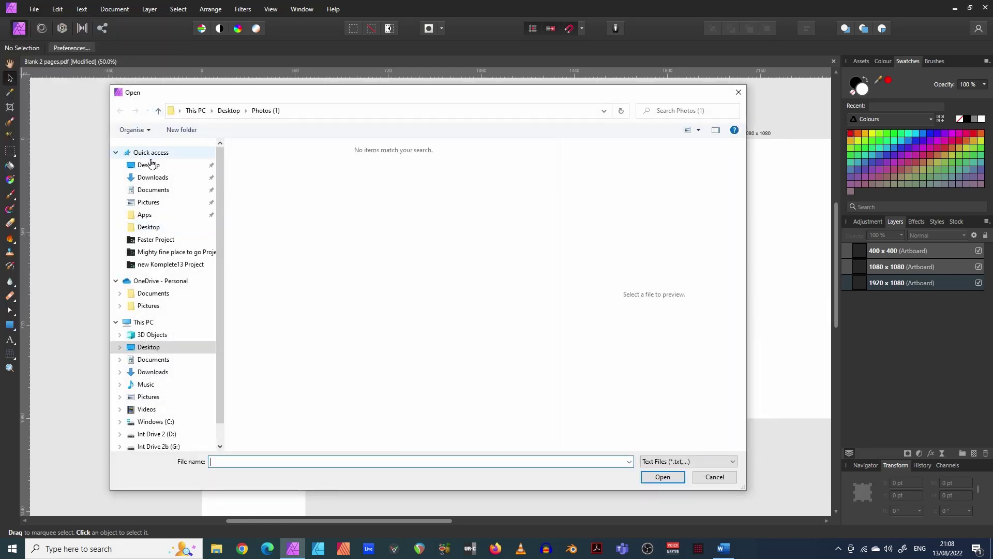
pyautogui.click(150, 164)
pyautogui.doubleClick(373, 271)
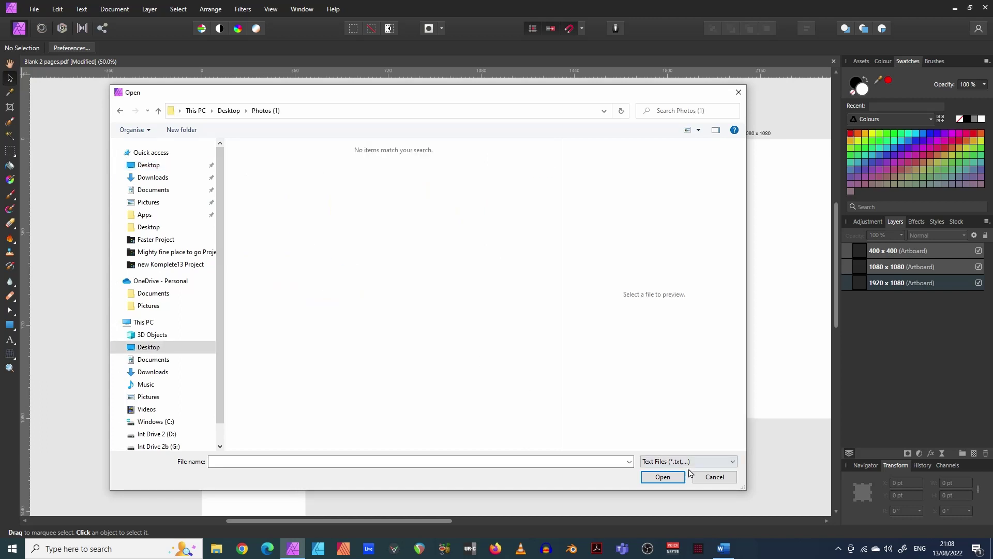
pyautogui.click(715, 477)
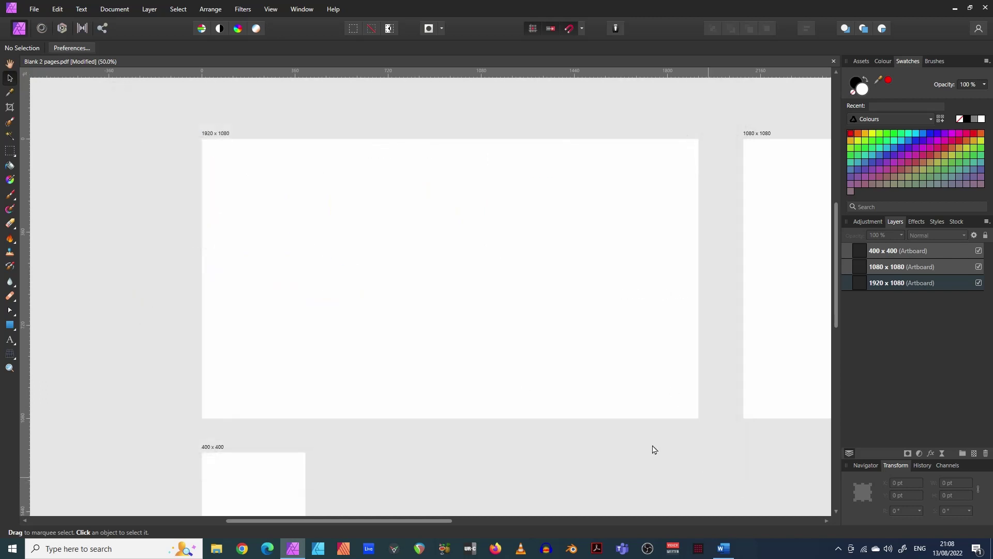
# - Place the first coastal photo from Photos (1) via All Documents, sized to fill the 1920 x 1080 artboard
pyautogui.click(34, 8)
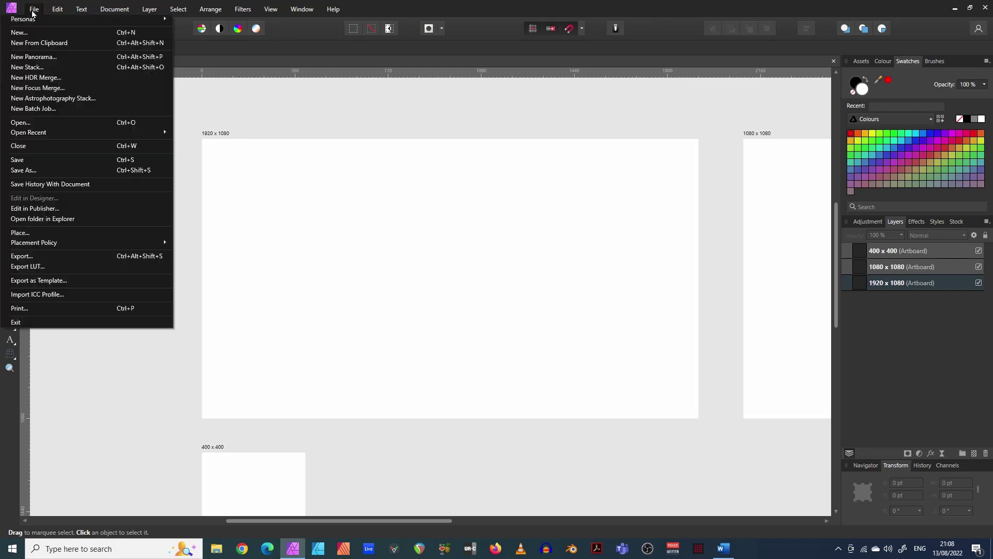
pyautogui.click(59, 232)
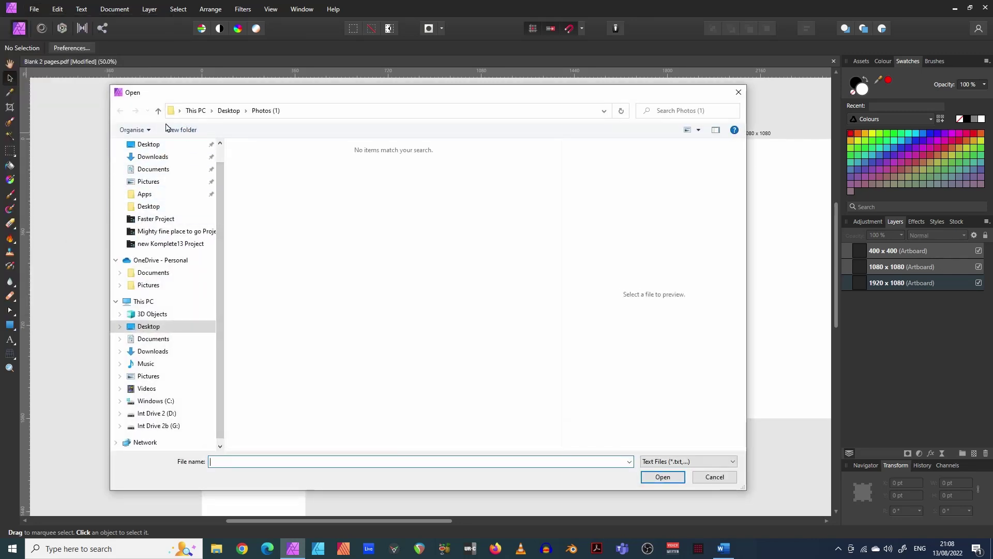
pyautogui.click(152, 148)
pyautogui.doubleClick(374, 272)
pyautogui.click(703, 462)
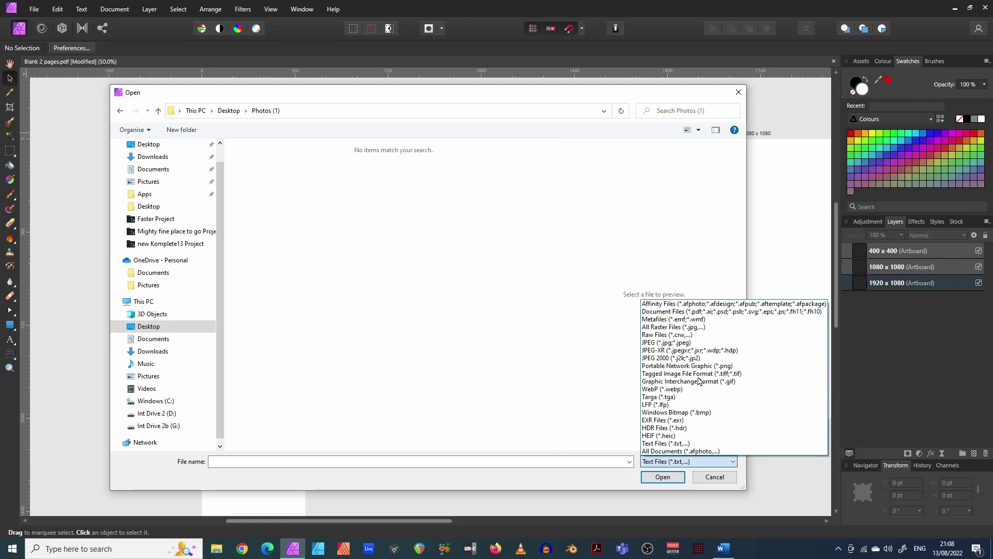
pyautogui.click(693, 452)
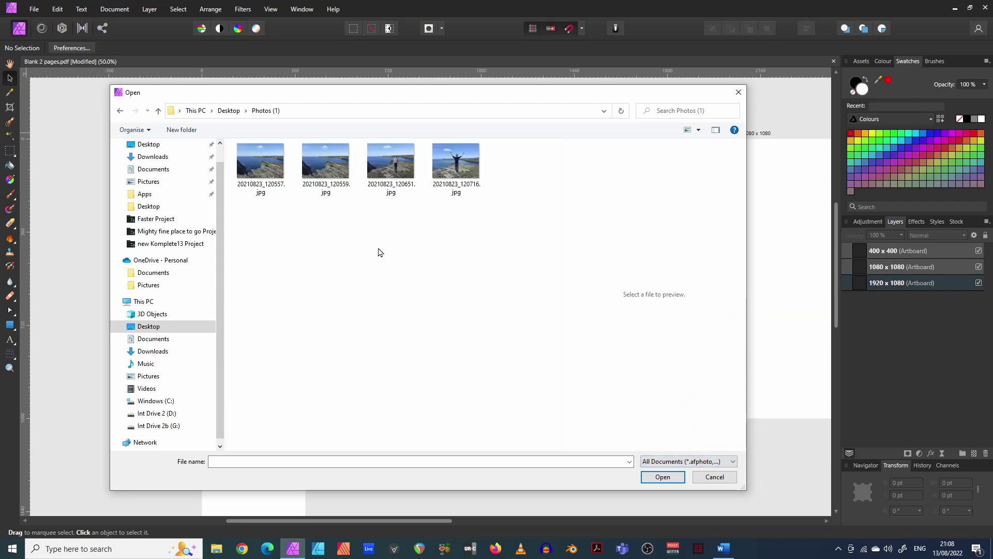
pyautogui.click(268, 170)
pyautogui.click(663, 477)
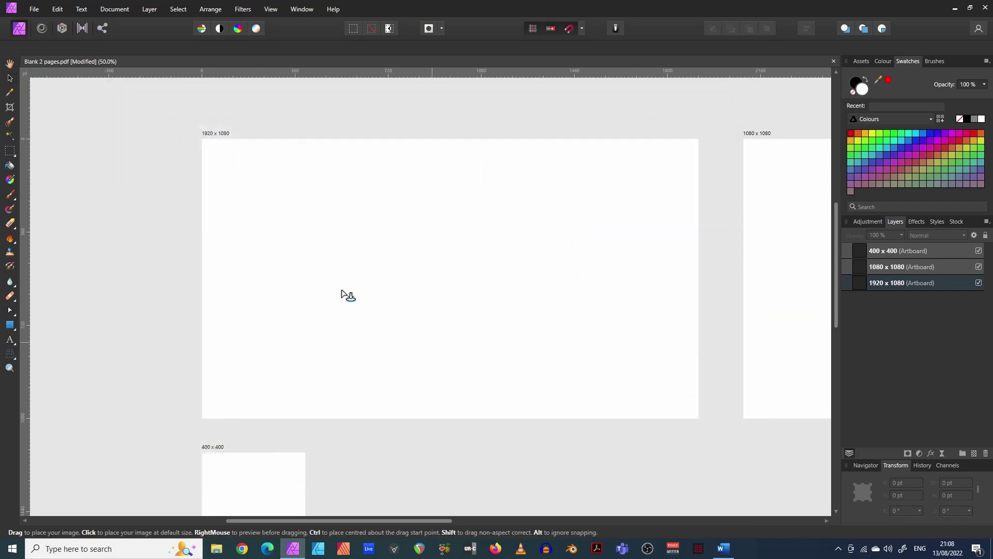
pyautogui.moveTo(205, 143); pyautogui.dragTo(732, 460)
pyautogui.click(98, 131)
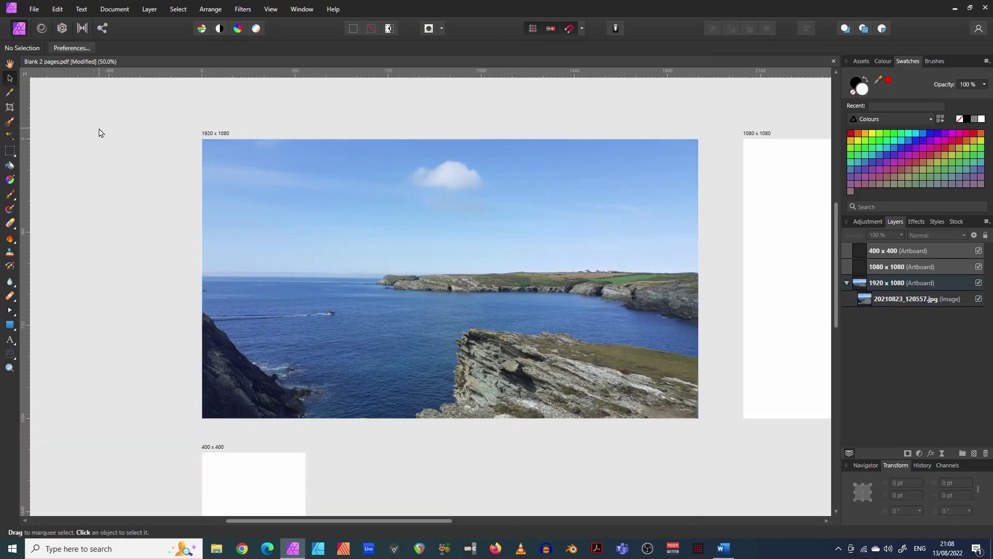
# - Place the coastal photo 20210823_120557.jpg on the 400x400 artboard, sized to fill the square
pyautogui.scroll(-1, 109, 212)
pyautogui.scroll(-4, 109, 221)
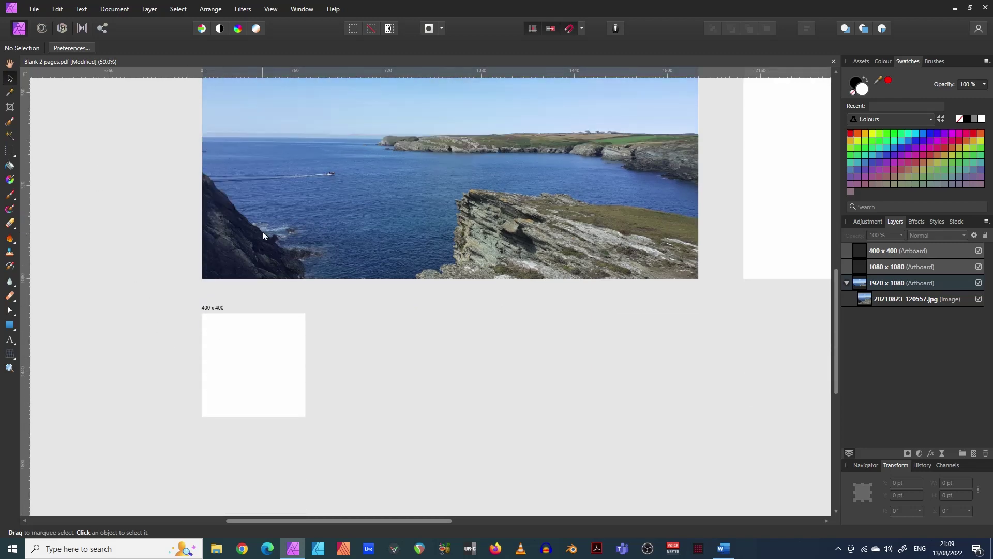
pyautogui.click(233, 350)
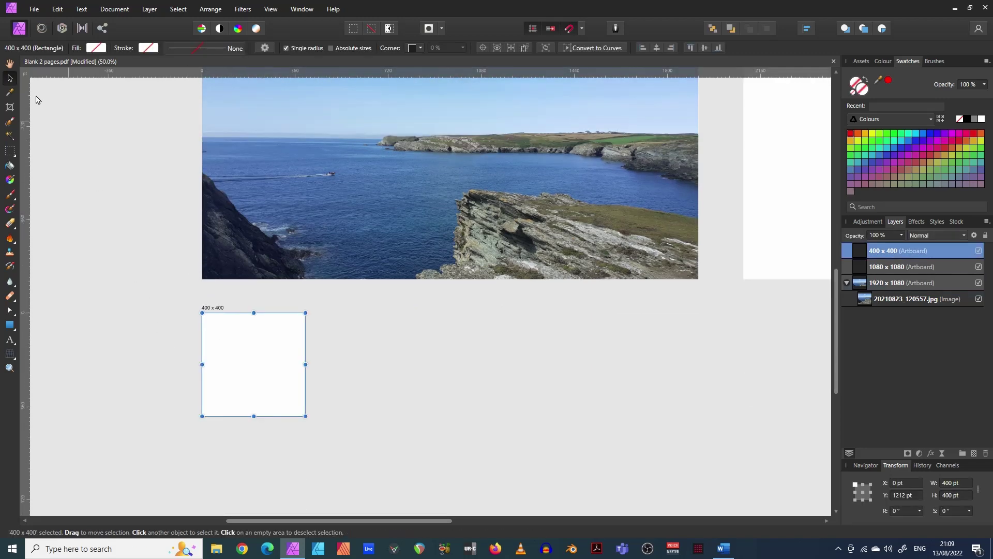
pyautogui.click(31, 11)
pyautogui.click(45, 229)
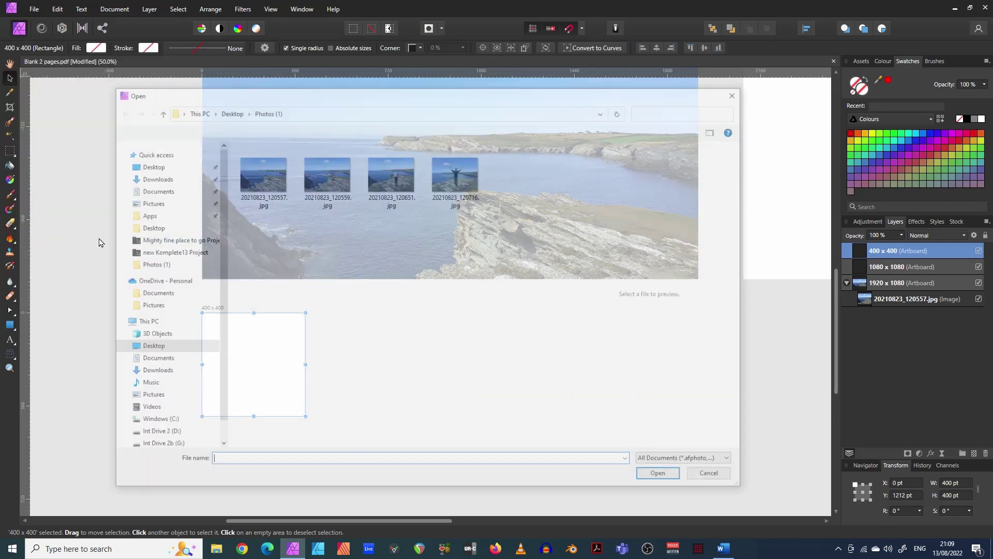
pyautogui.click(262, 176)
pyautogui.click(659, 474)
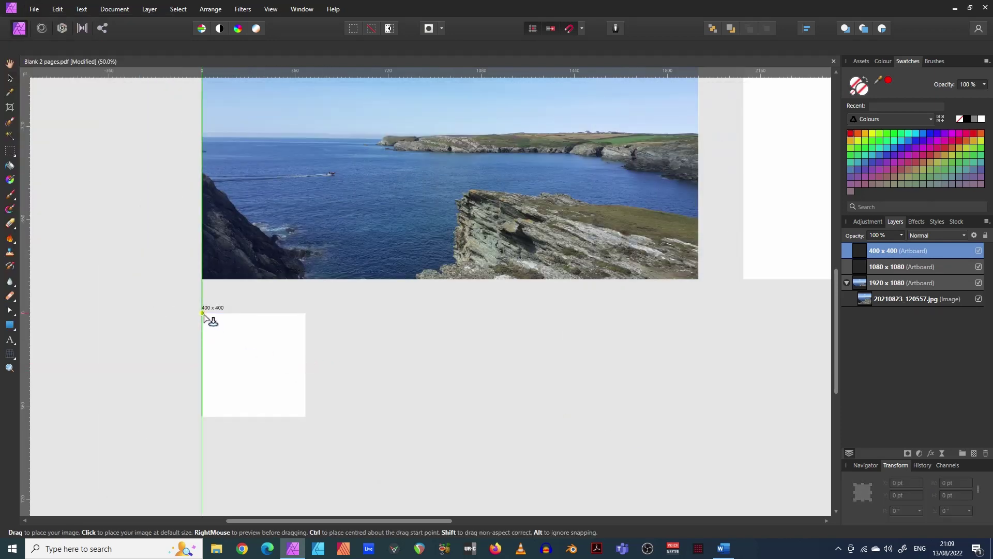
pyautogui.moveTo(203, 313); pyautogui.dragTo(326, 444)
pyautogui.click(370, 358)
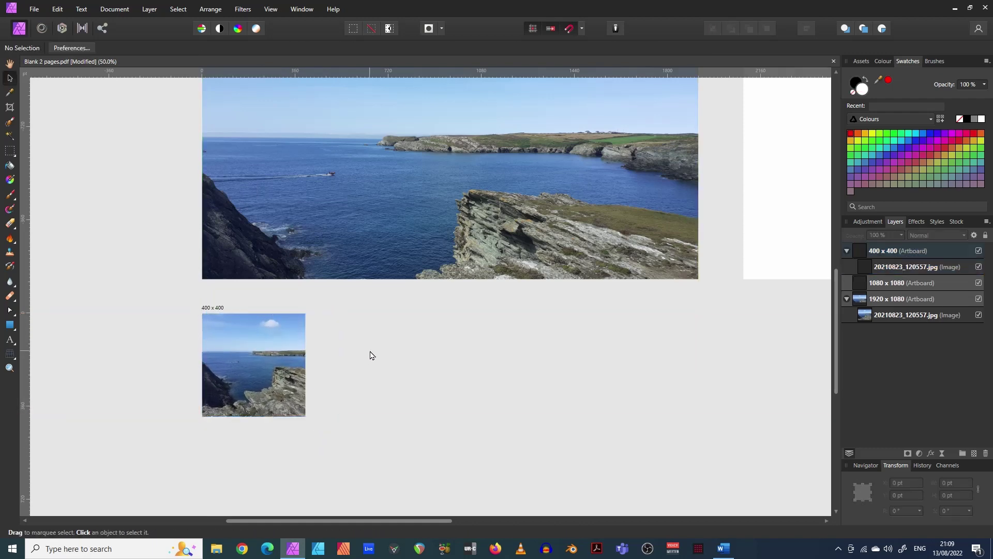
pyautogui.moveTo(361, 521); pyautogui.dragTo(554, 520)
pyautogui.scroll(2, 432, 421)
pyautogui.scroll(2, 433, 420)
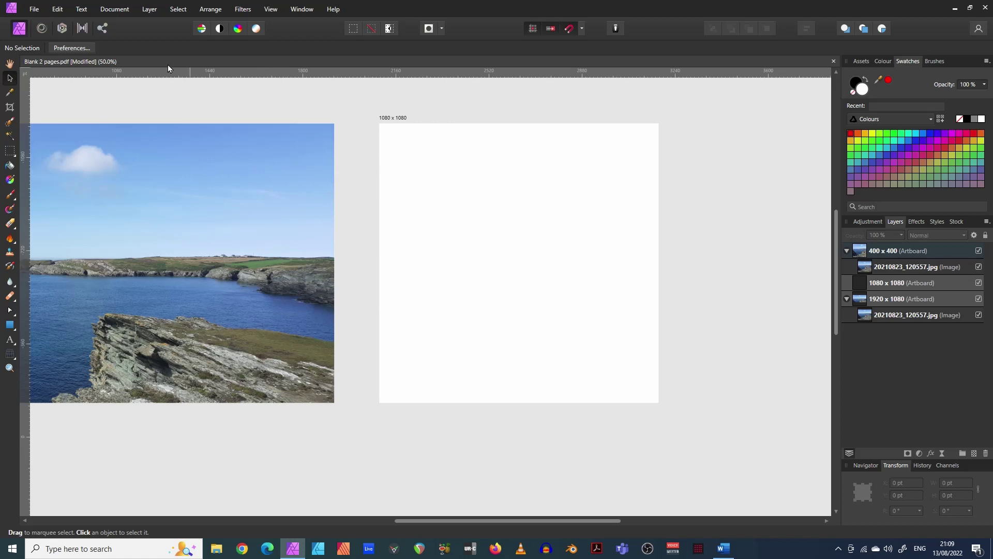
# - Place 20210823_120557.jpg filling the 1080x1080 artboard, then zoom out to see all three artboards
pyautogui.click(396, 155)
pyautogui.click(33, 9)
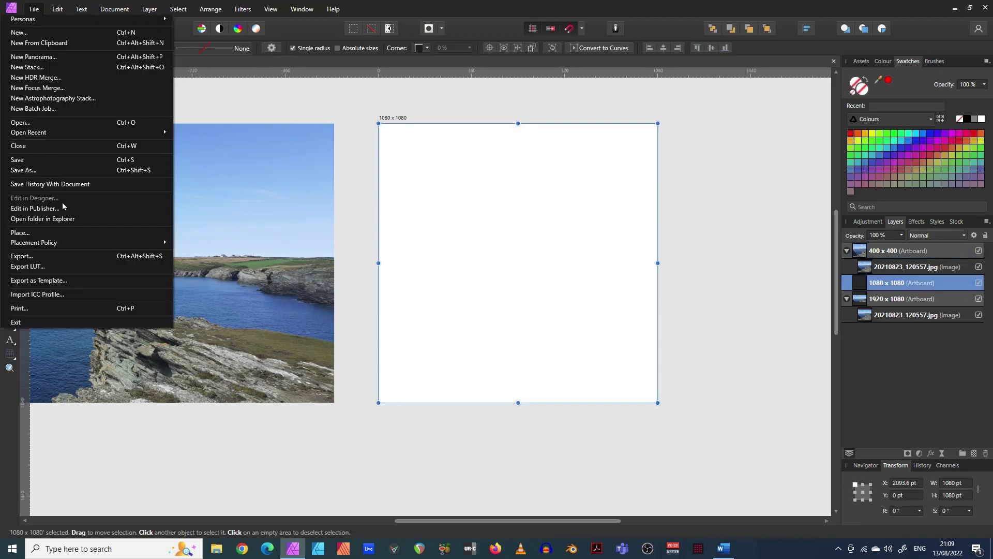
pyautogui.click(52, 233)
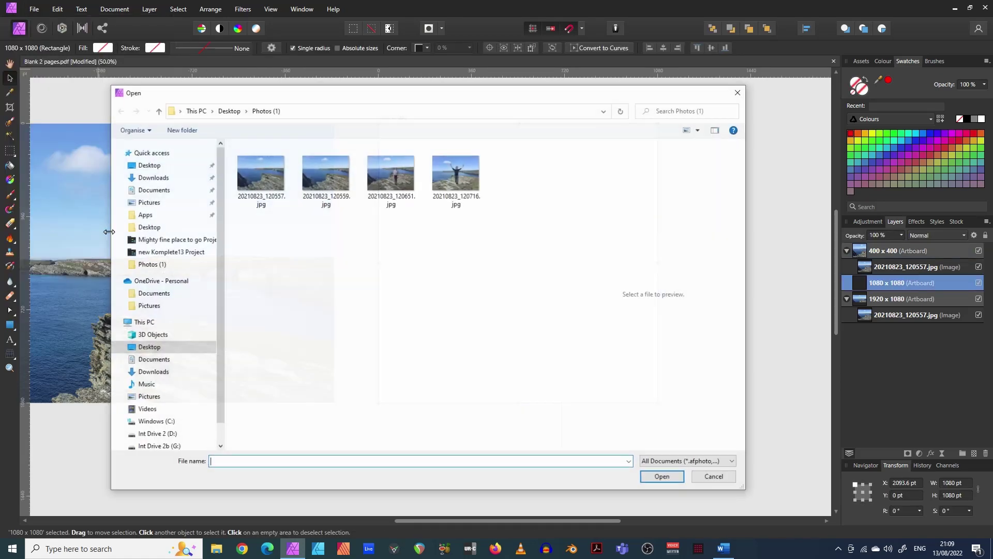
pyautogui.click(260, 192)
pyautogui.click(662, 477)
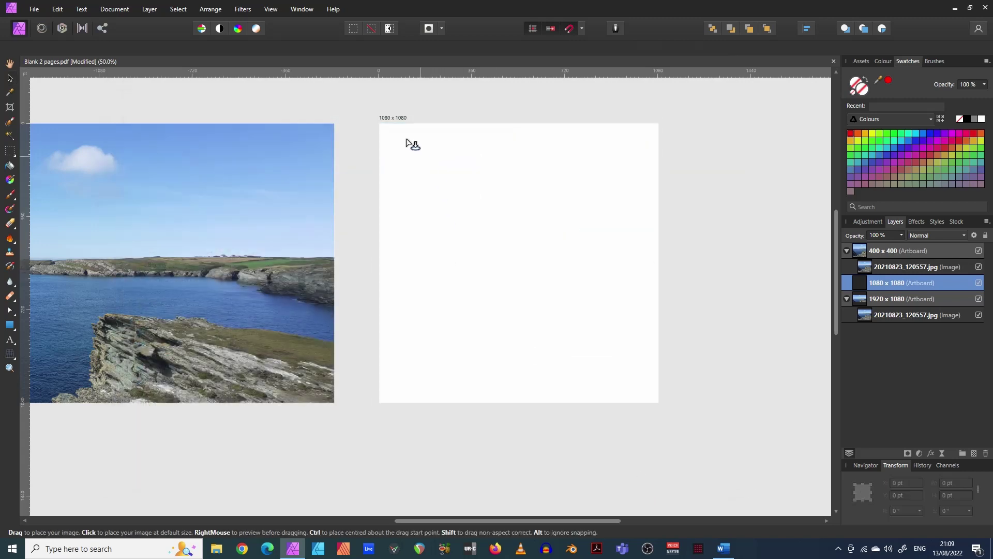
pyautogui.moveTo(381, 126); pyautogui.dragTo(710, 463)
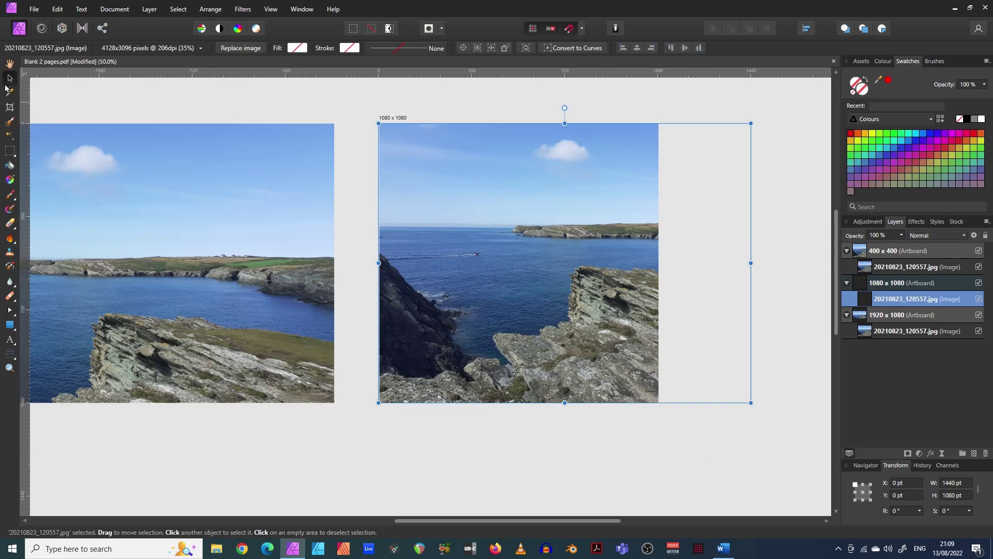
pyautogui.click(272, 104)
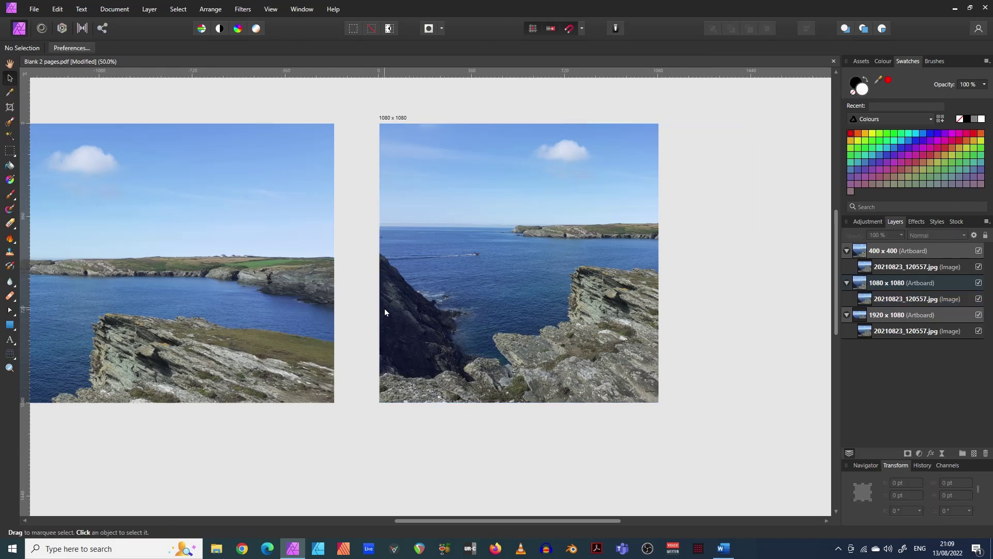
pyautogui.hotkey('ctrl', '-')
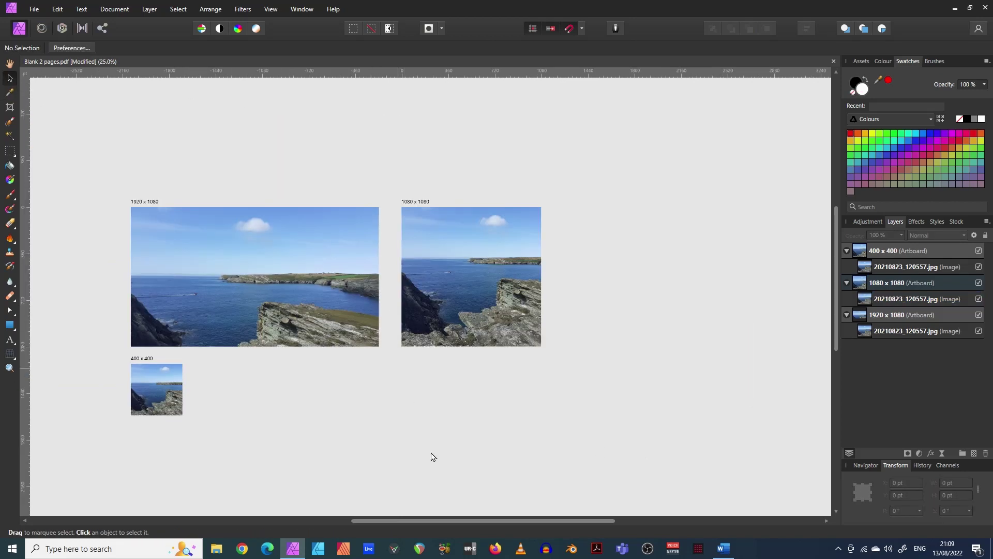
pyautogui.moveTo(479, 521); pyautogui.dragTo(407, 521)
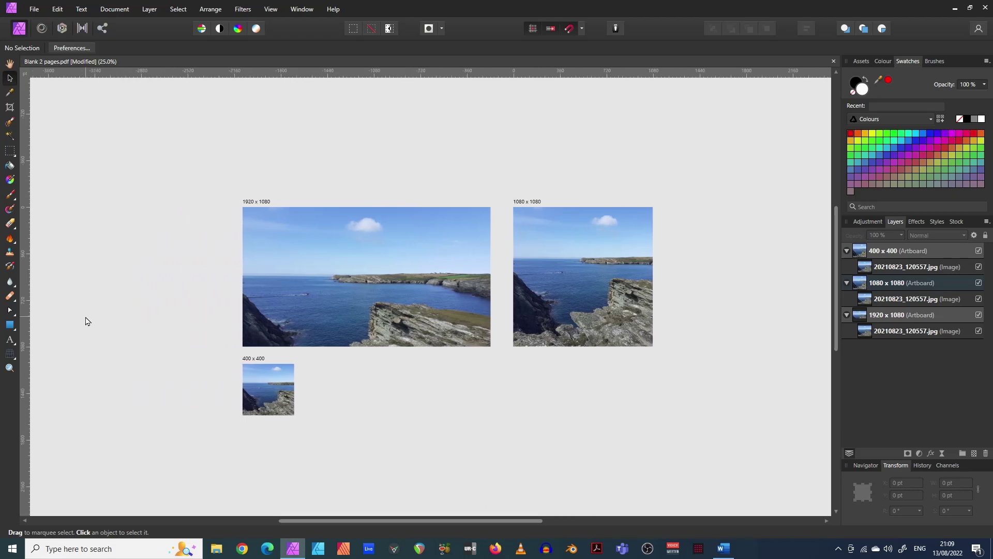
# - Create an artistic text object reading 'Hello' with a white fill beside the artboards
pyautogui.click(10, 339)
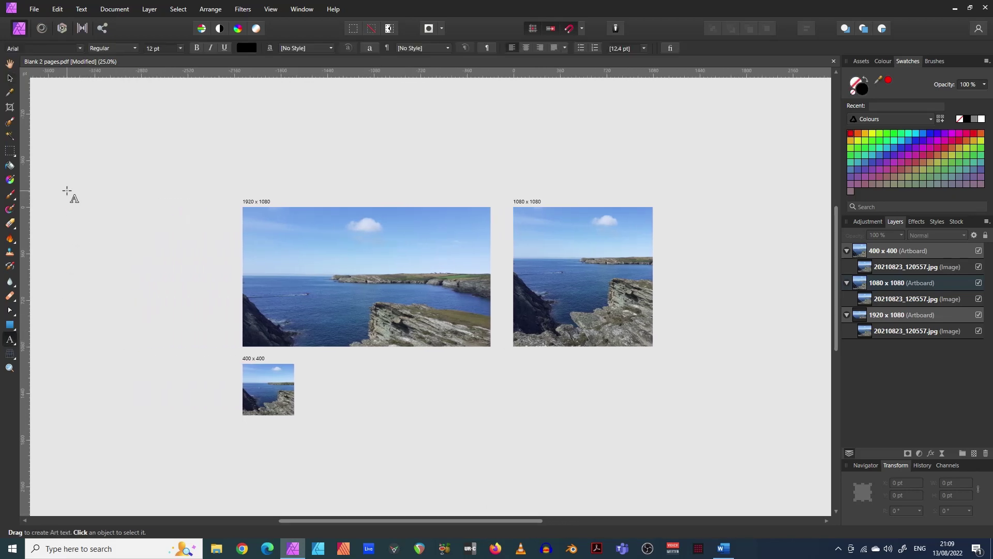
pyautogui.moveTo(61, 181); pyautogui.dragTo(136, 224)
pyautogui.write('Hello')
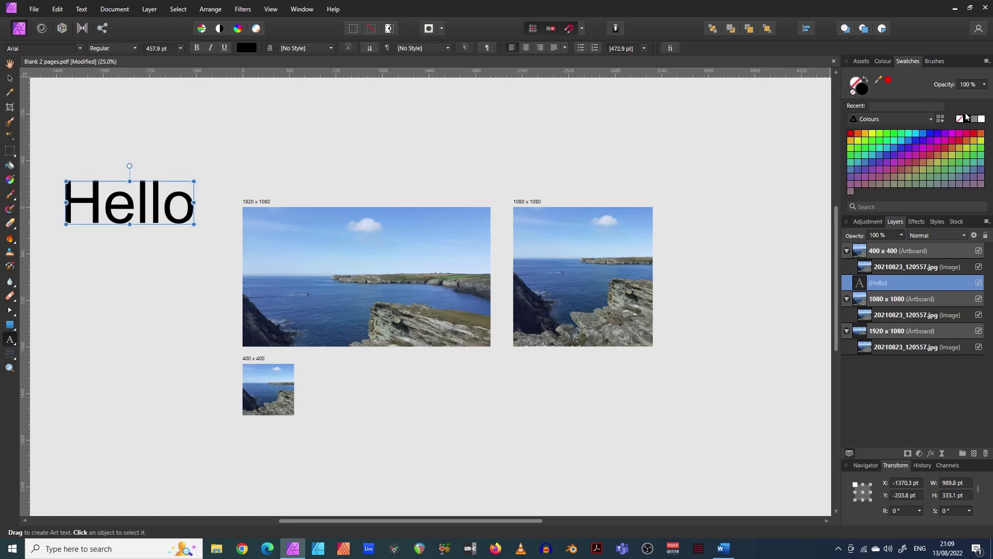
pyautogui.click(982, 119)
# - Move the white Hello text onto the coastal photo on the 1920x1080 artboard
pyautogui.click(9, 78)
pyautogui.moveTo(124, 200); pyautogui.dragTo(151, 196)
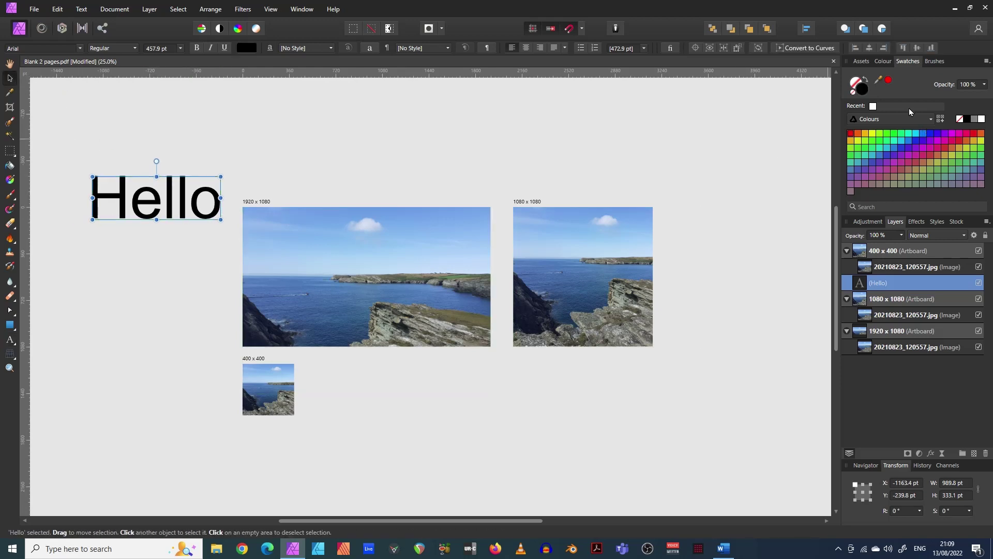
pyautogui.click(983, 120)
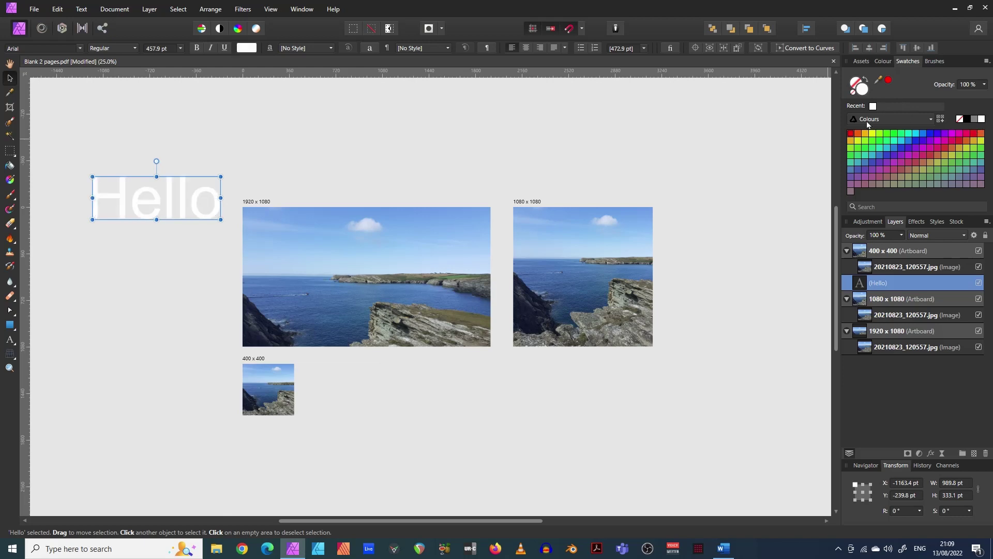
pyautogui.moveTo(182, 214); pyautogui.dragTo(403, 283)
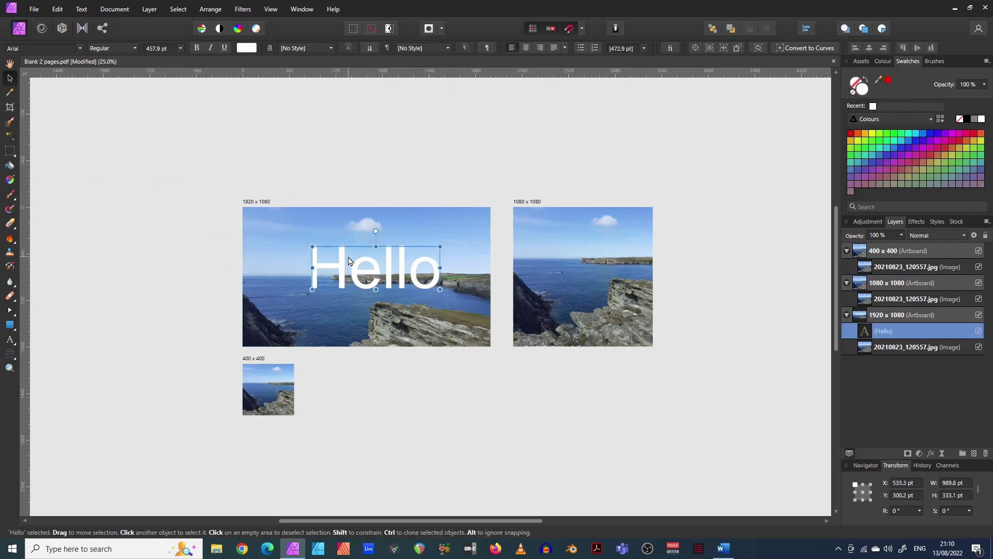
# - Paste a copy of Hello onto the 1080x1080 artboard and shrink it to fit the photo
pyautogui.click(554, 251)
pyautogui.hotkey('ctrl', 'v')
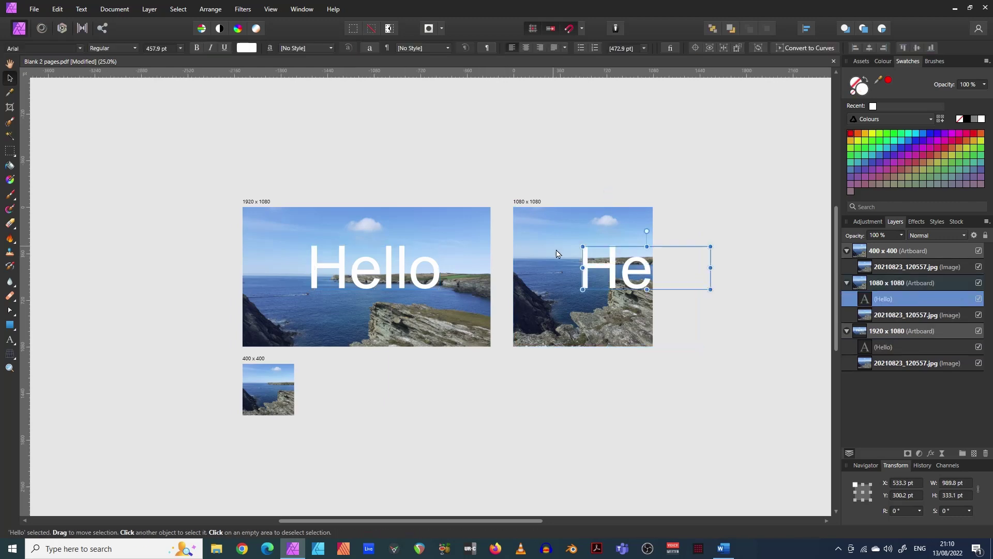
pyautogui.moveTo(619, 270); pyautogui.dragTo(565, 273)
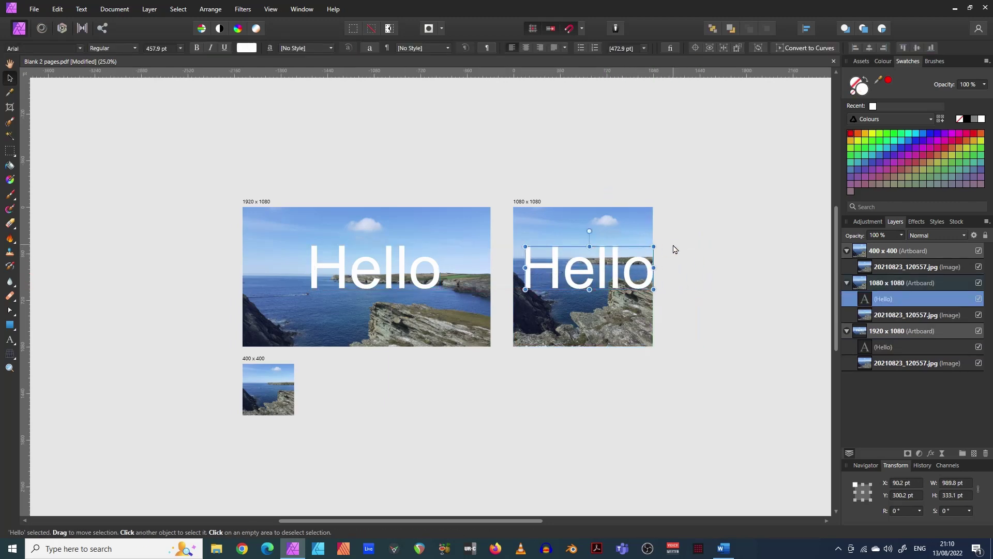
pyautogui.moveTo(654, 246); pyautogui.dragTo(604, 280)
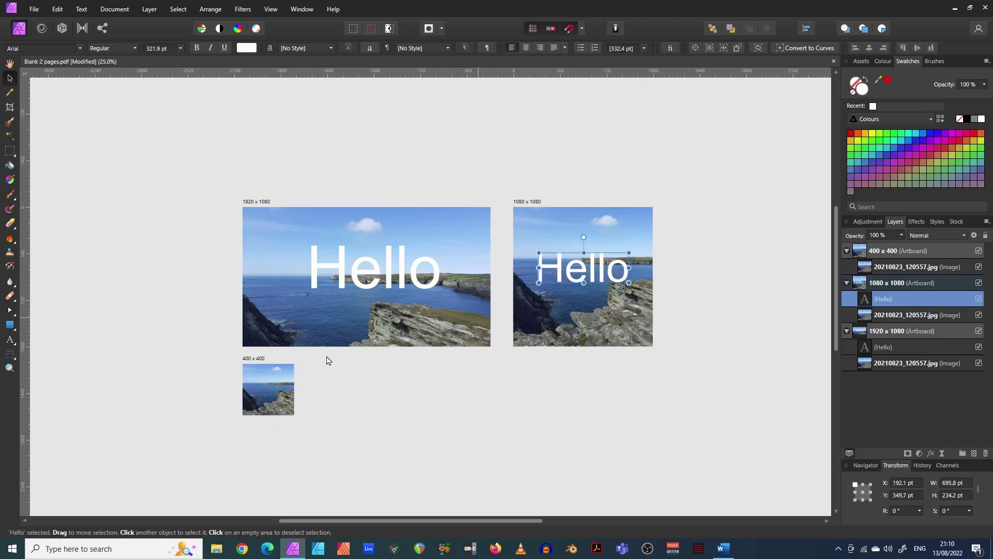
# - Paste another Hello onto the 400x400 artboard, scaled down to fit its photo
pyautogui.click(258, 388)
pyautogui.hotkey('ctrl', 'v')
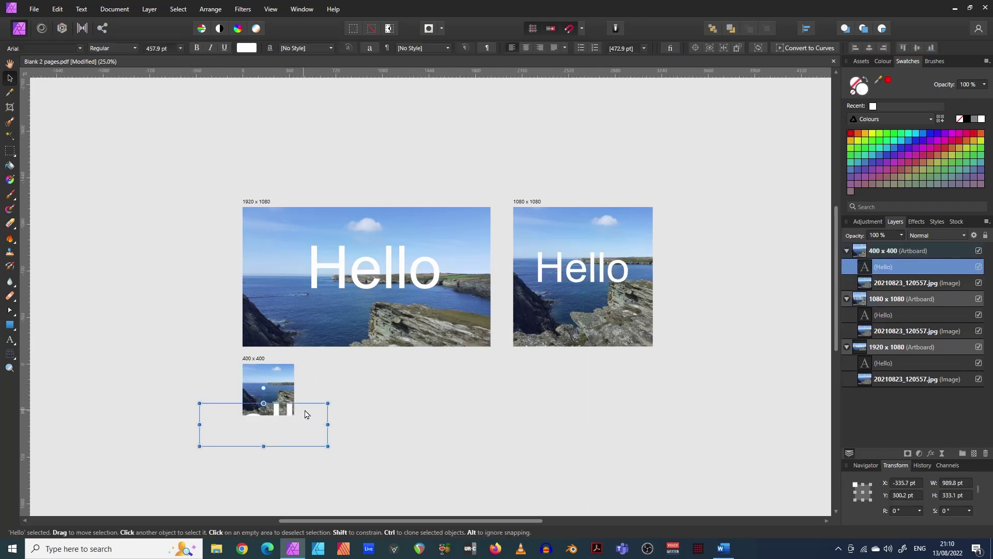
pyautogui.moveTo(328, 403); pyautogui.dragTo(264, 388)
pyautogui.click(333, 377)
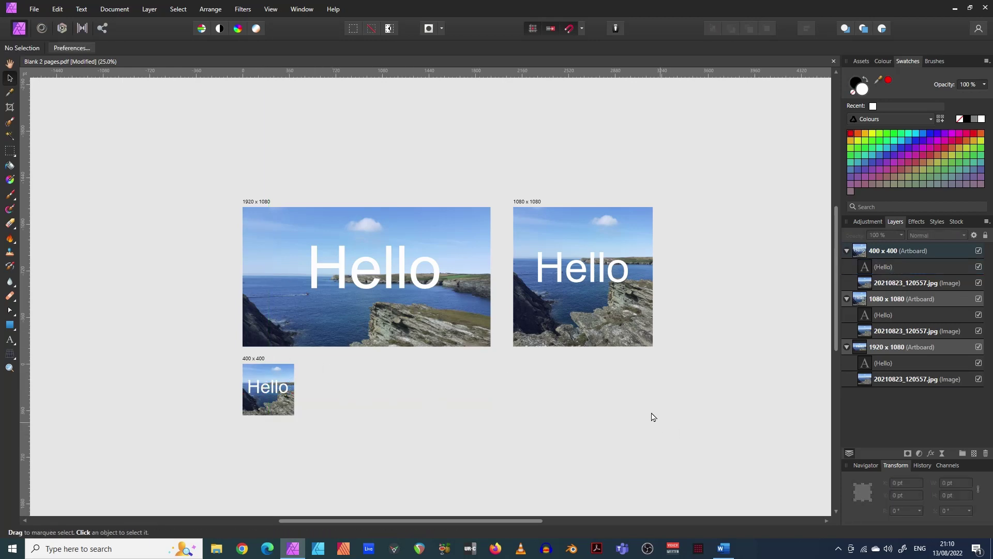
pyautogui.scroll(-1, 695, 301)
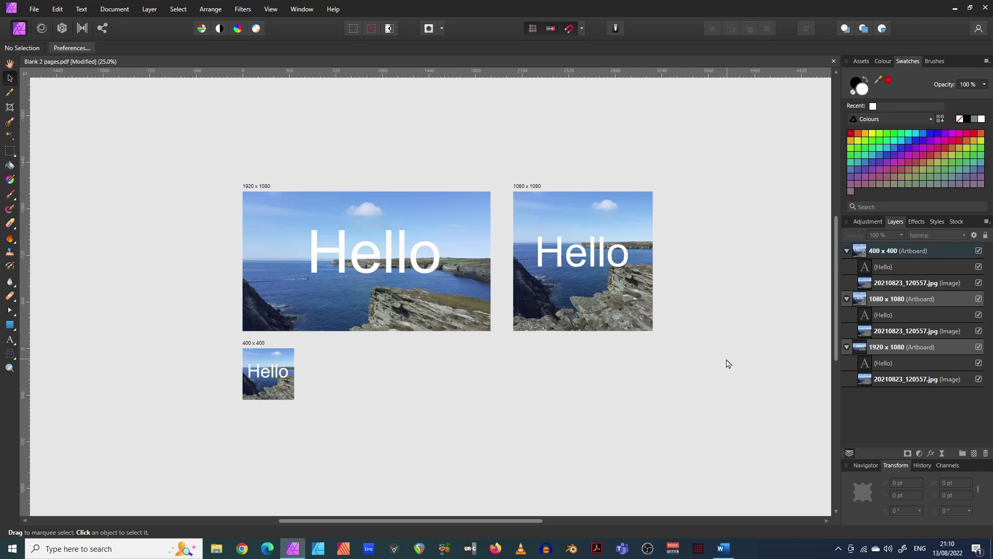
# - Save the document as Blank 2 pages.afphoto on the Desktop
pyautogui.click(32, 9)
pyautogui.click(46, 172)
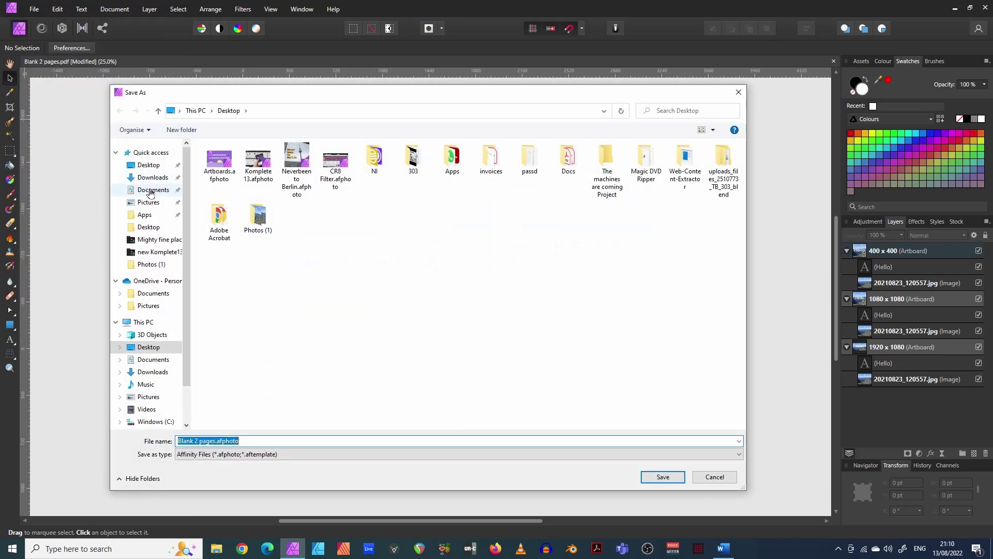
pyautogui.click(148, 164)
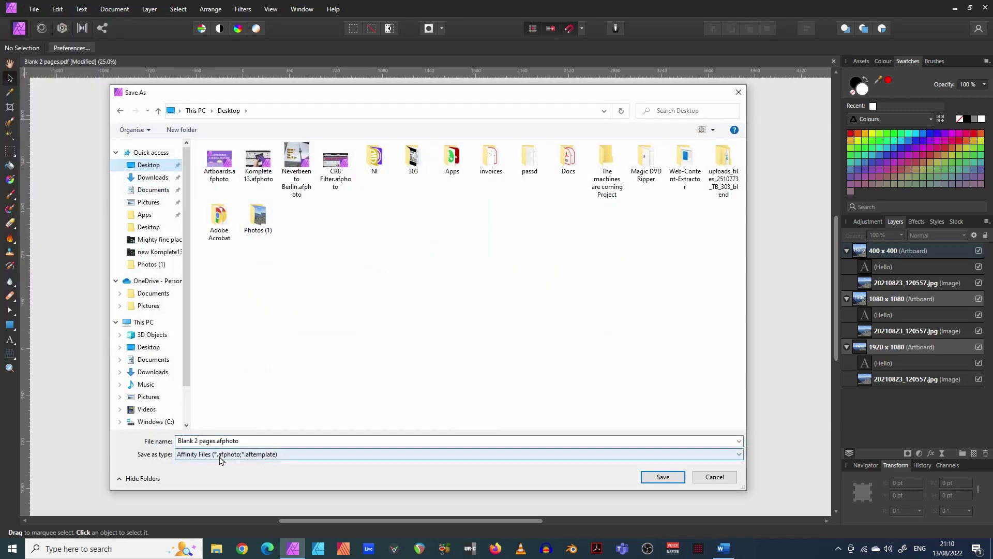
pyautogui.click(664, 477)
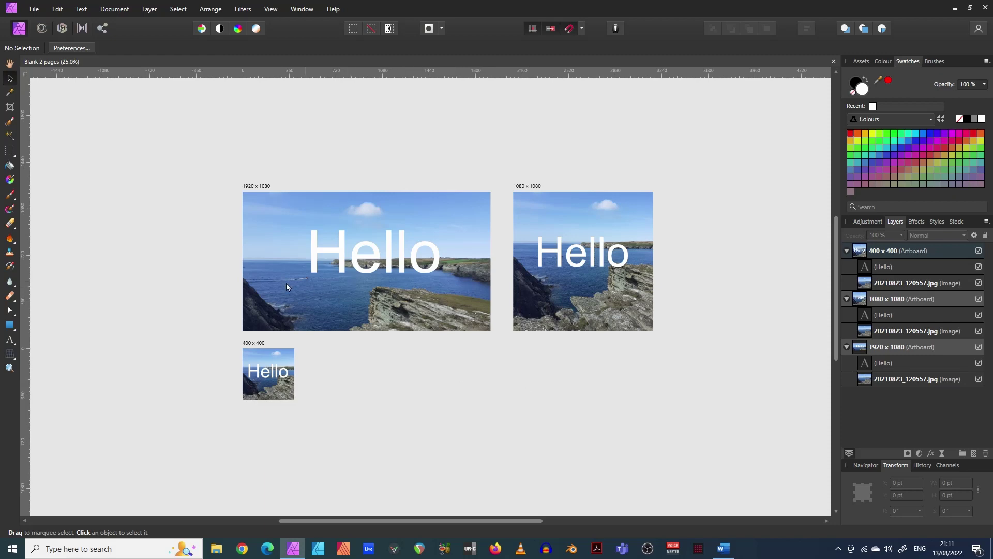
# - Export only the 1920x1080 artboard as JPEG Blank 2 pages.jpg to the Desktop, then minimise Affinity Photo
pyautogui.click(34, 8)
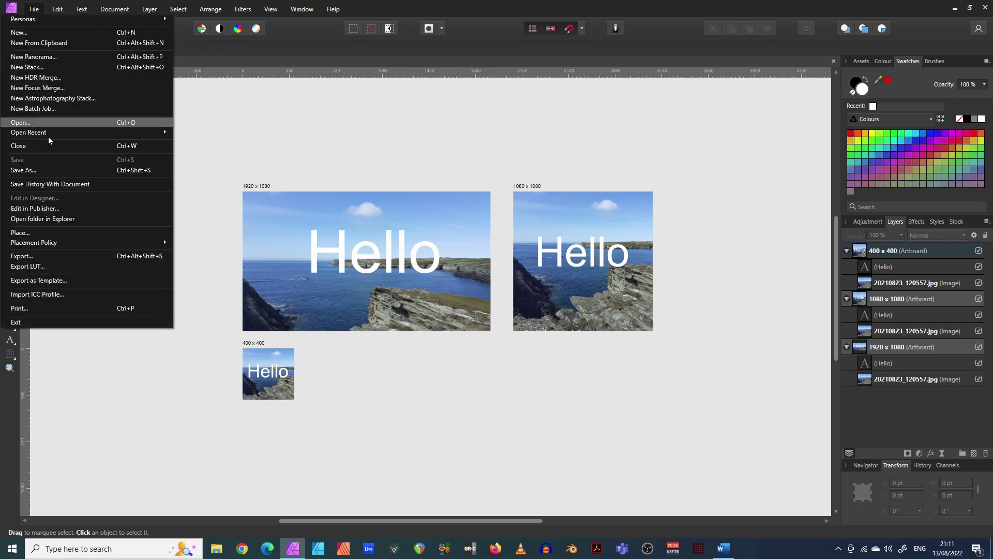
pyautogui.click(22, 256)
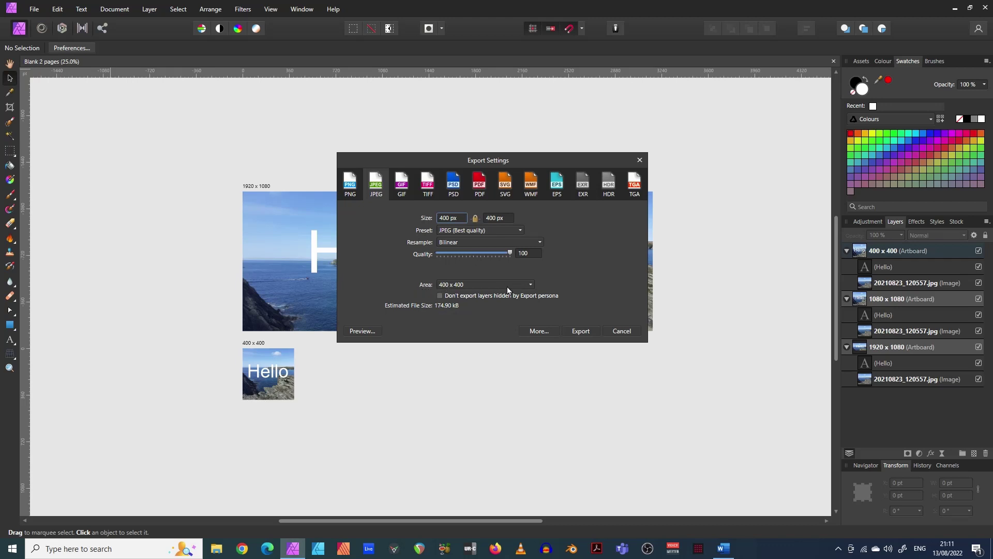
pyautogui.click(530, 285)
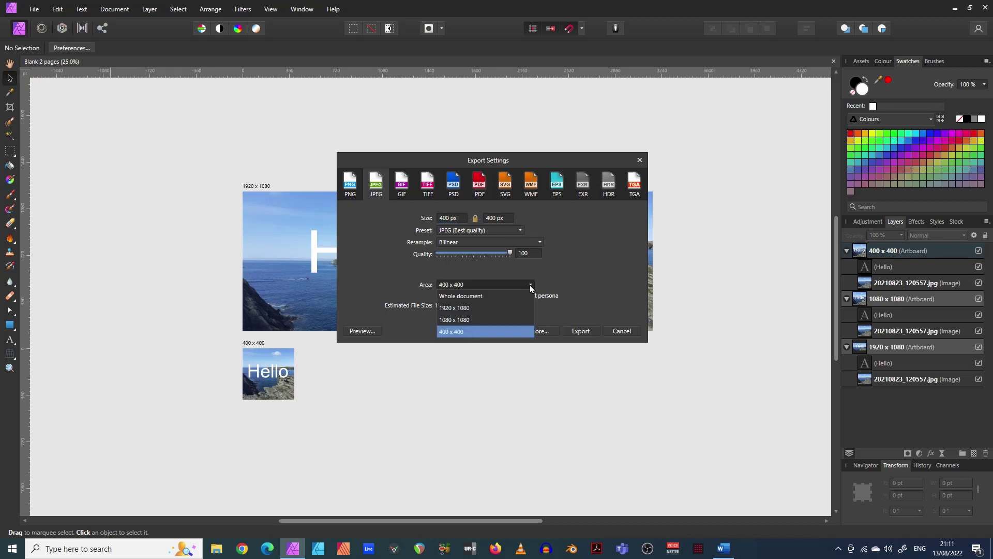
pyautogui.click(474, 307)
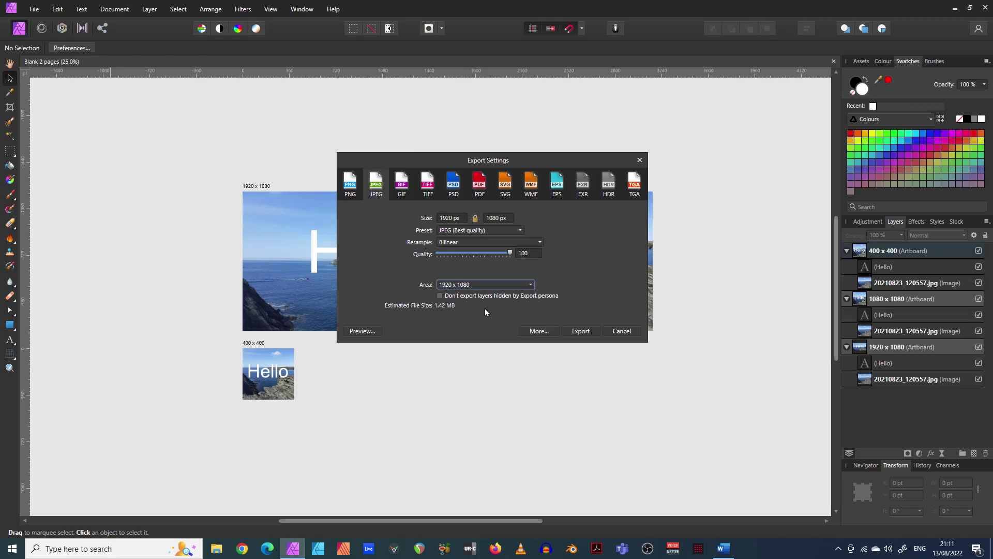
pyautogui.click(589, 331)
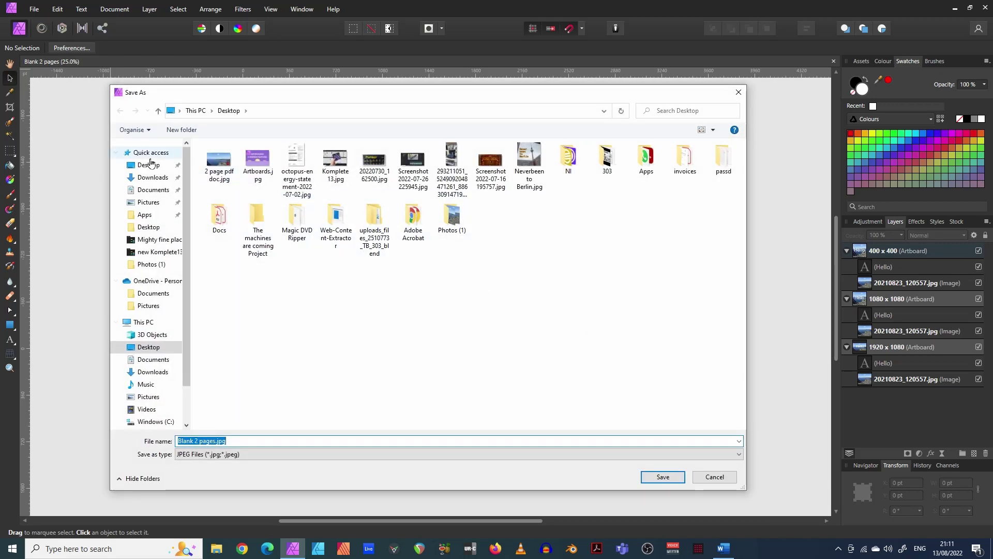
pyautogui.click(655, 476)
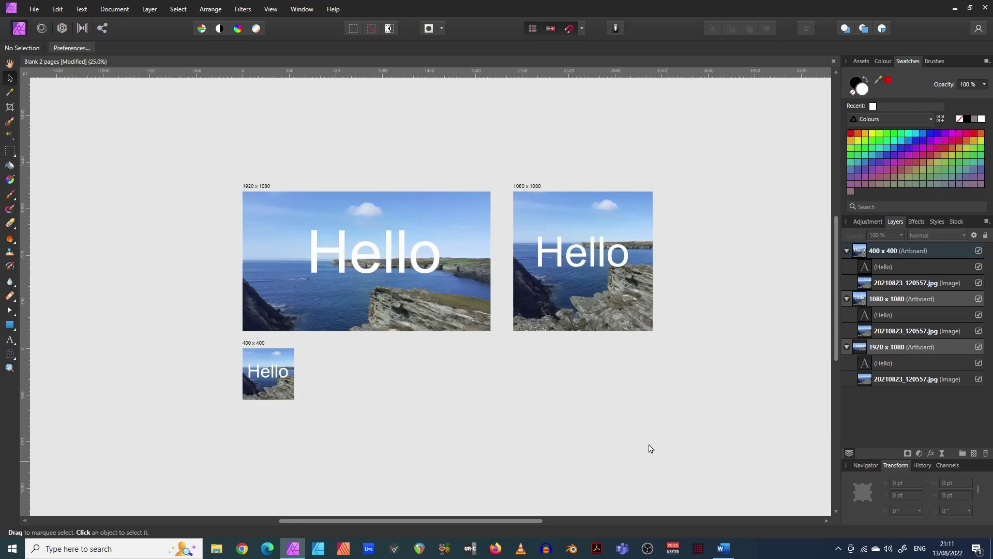
pyautogui.click(990, 550)
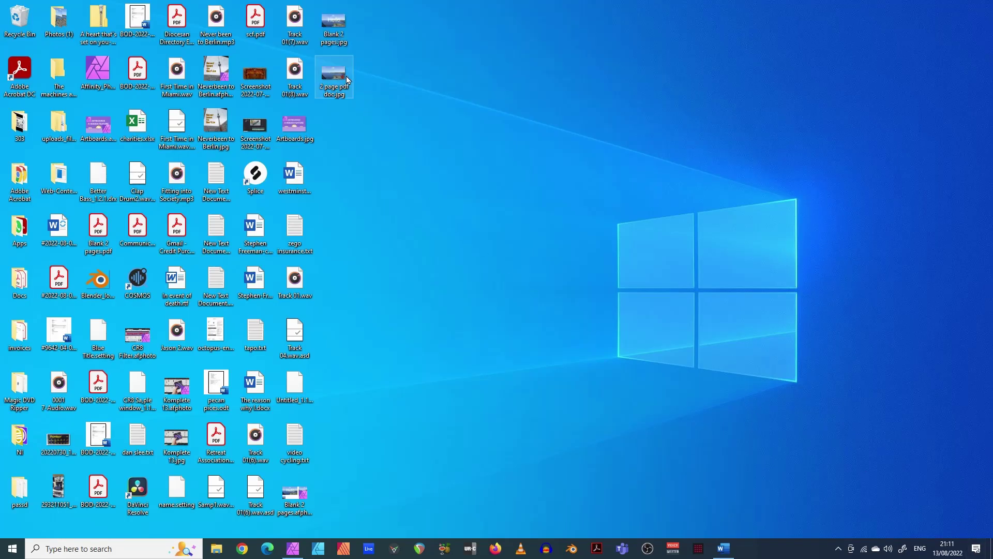
# - Open Blank 2 pages.jpg from the desktop in Windows Photos to check the export
pyautogui.doubleClick(346, 30)
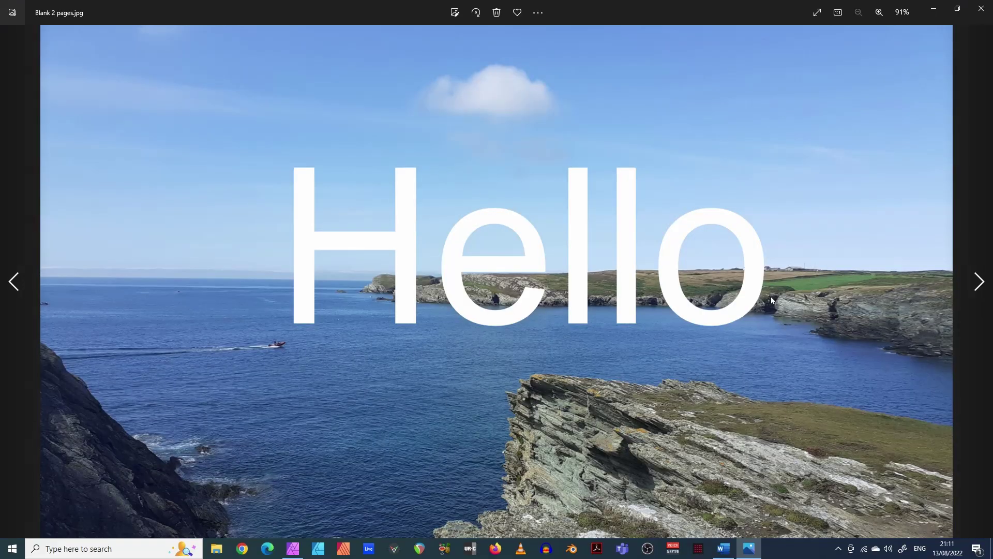